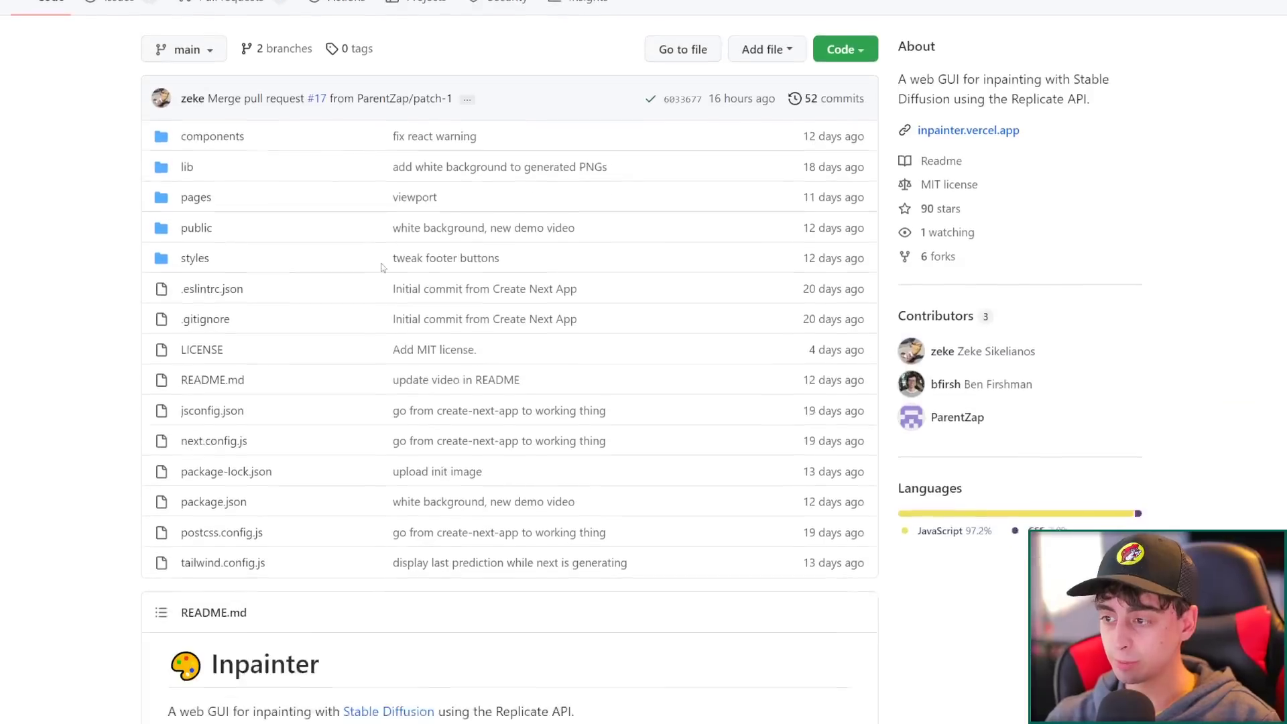
# Scroll the GitHub README to the Inpainter section and open the inpainter.vercel.app link
pyautogui.scroll(-6, 499, 310)
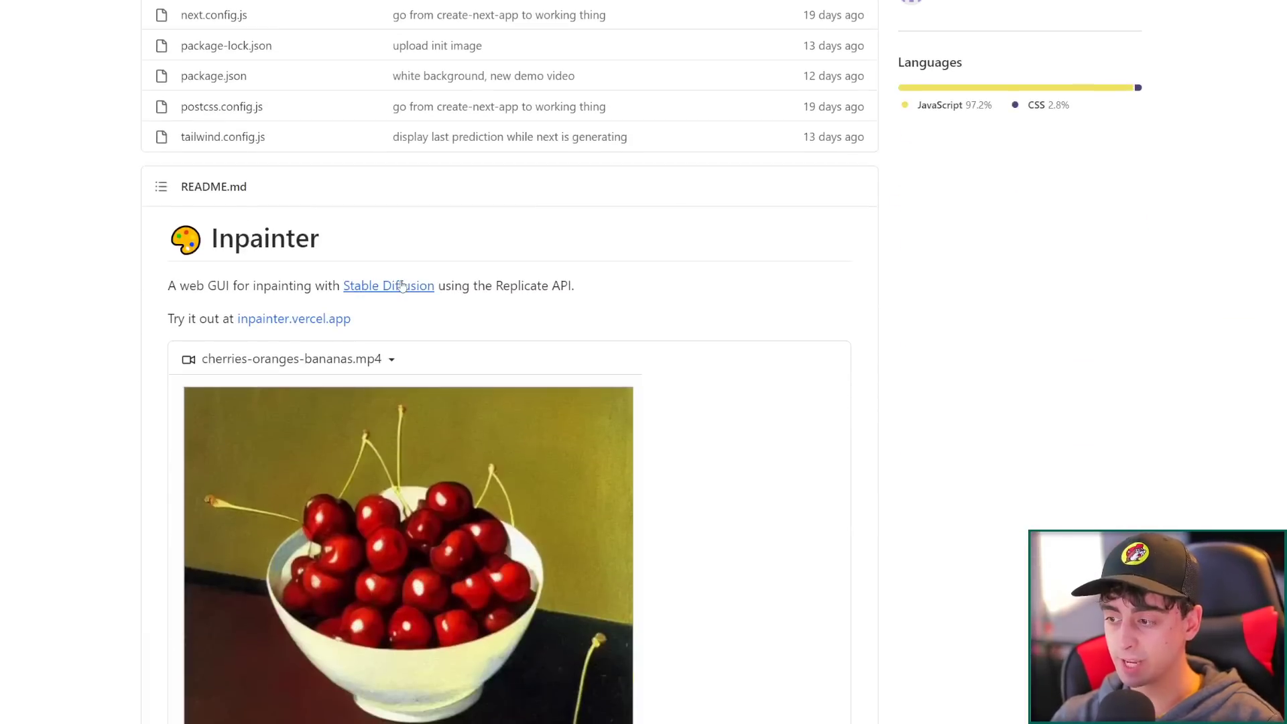
pyautogui.scroll(-2, 499, 310)
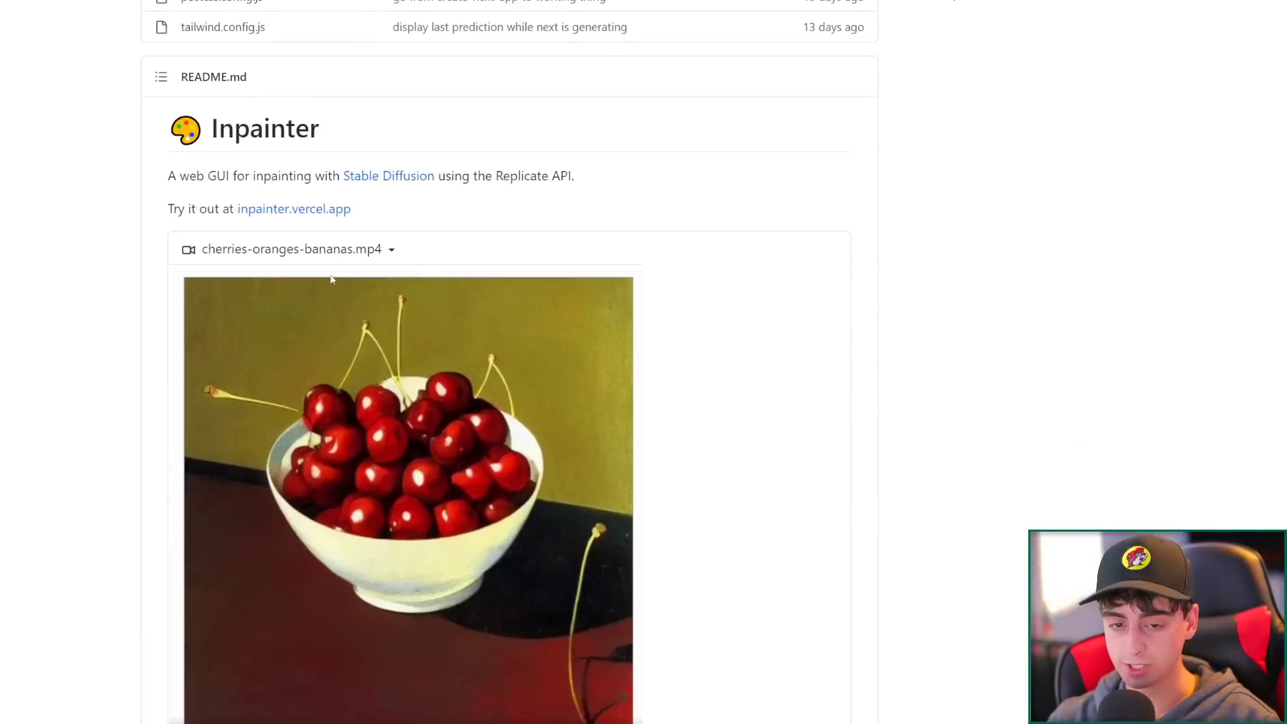
pyautogui.click(332, 210)
pyautogui.moveTo(570, 315)
pyautogui.mouseDown()
pyautogui.moveTo(638, 398)
pyautogui.moveTo(621, 377)
pyautogui.mouseUp()
# Generate from the default 'photo of an astronaut riding a horse' prompt, then highlight the spend-limit notice
pyautogui.click(741, 674)
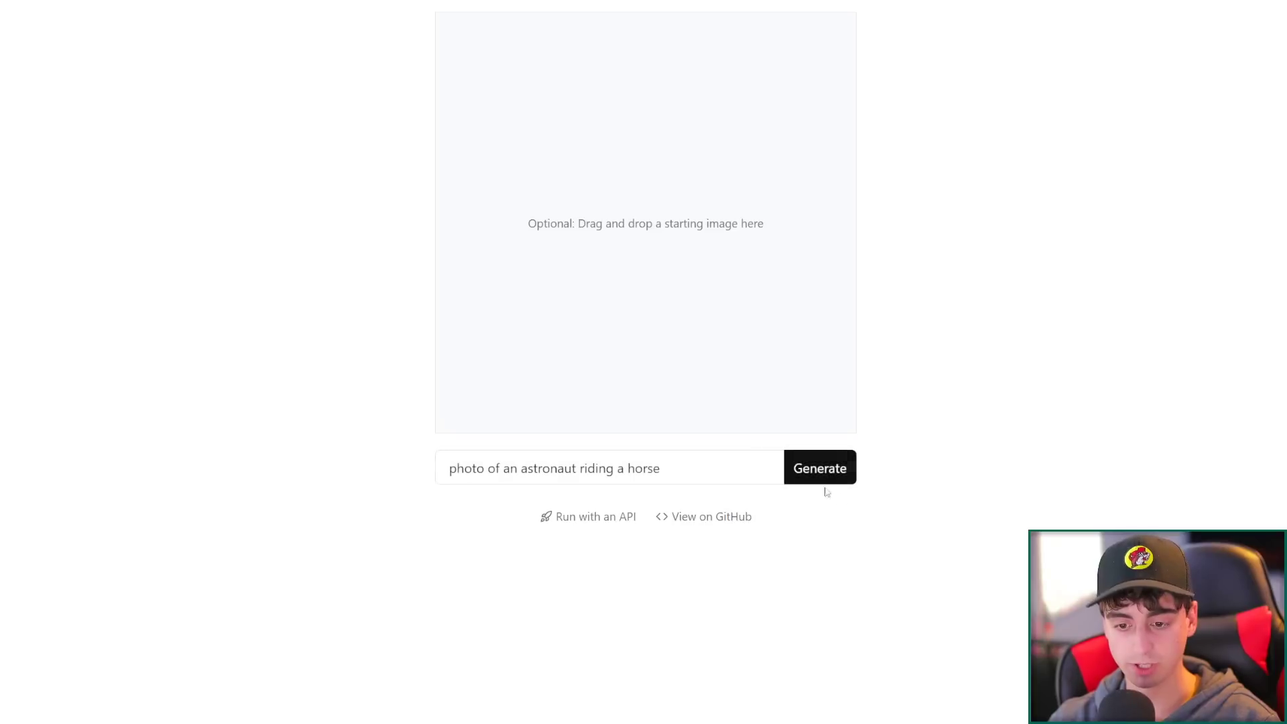
pyautogui.click(830, 475)
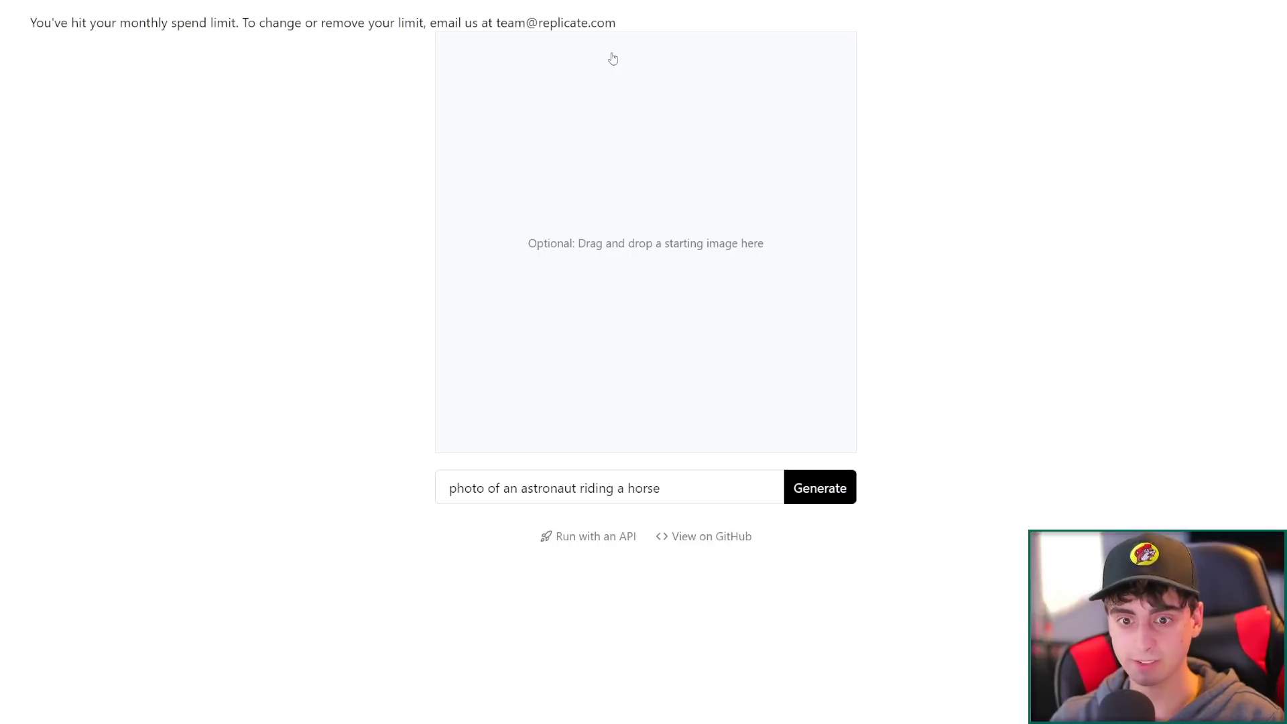
pyautogui.moveTo(618, 23); pyautogui.dragTo(79, 24)
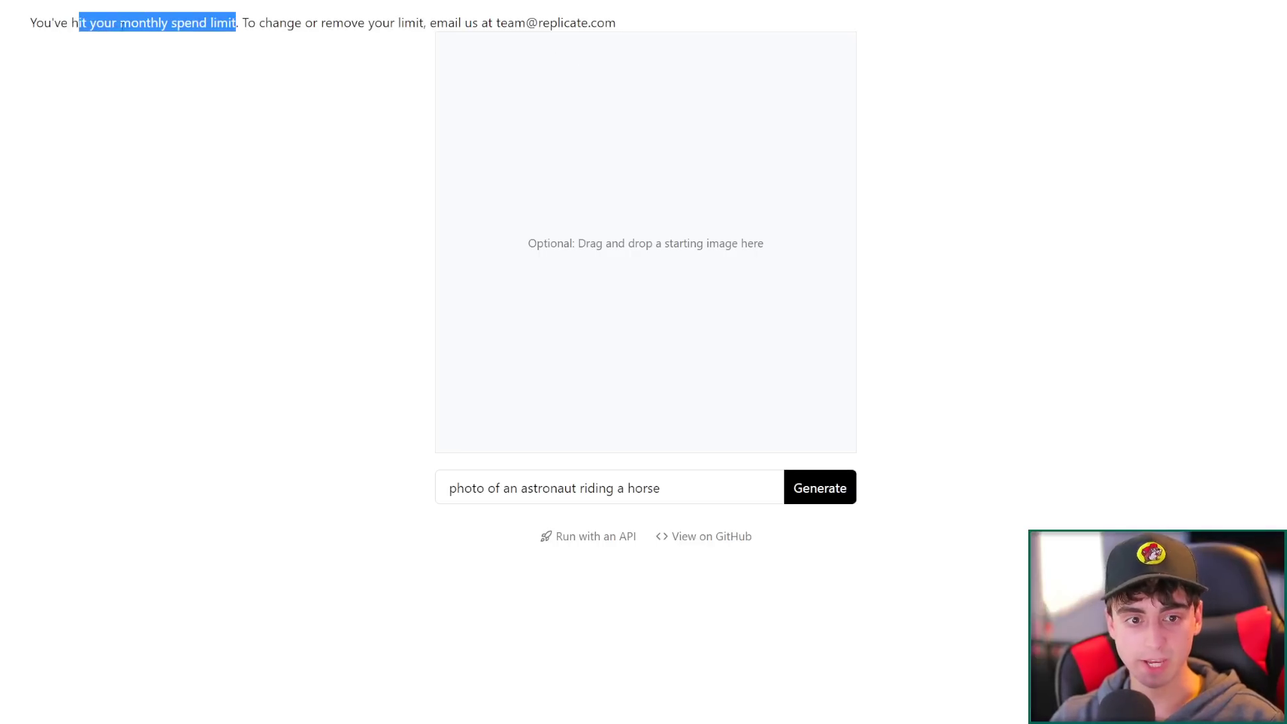
pyautogui.click(344, 52)
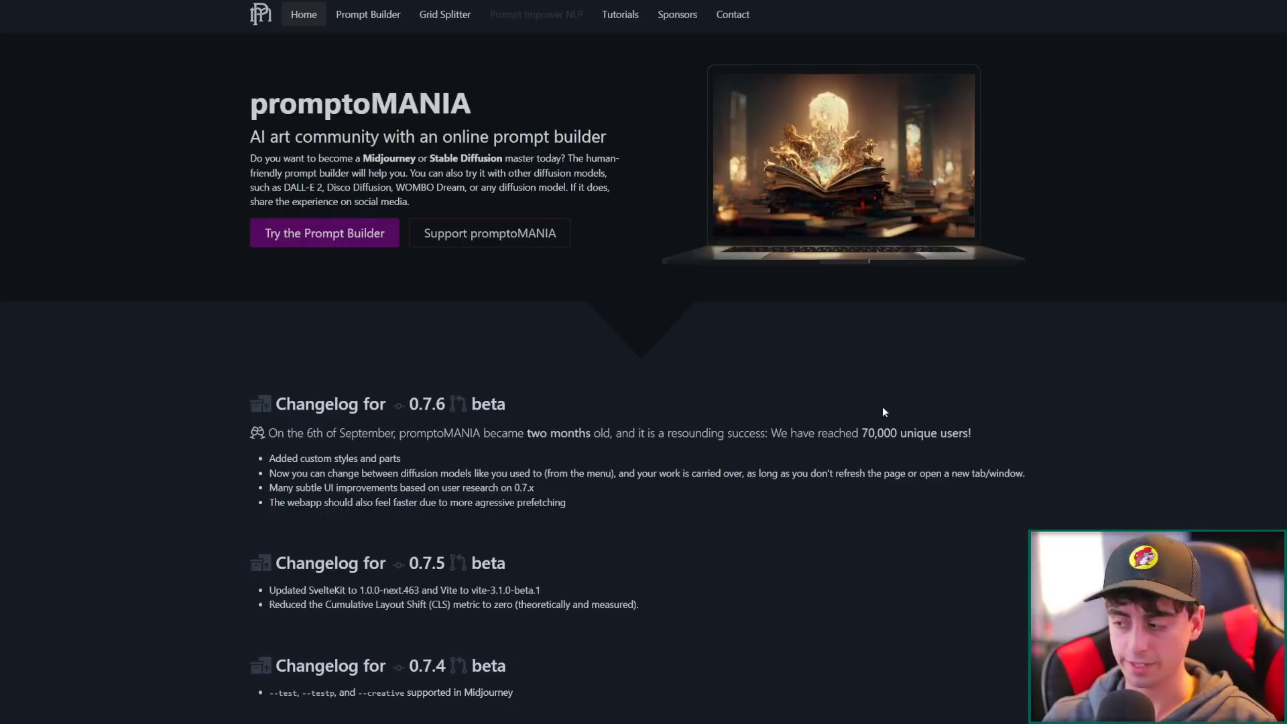
# Scroll the promptoMANIA home page and choose 'Try the Prompt Builder'
pyautogui.scroll(-5, 825, 409)
pyautogui.scroll(5, 677, 452)
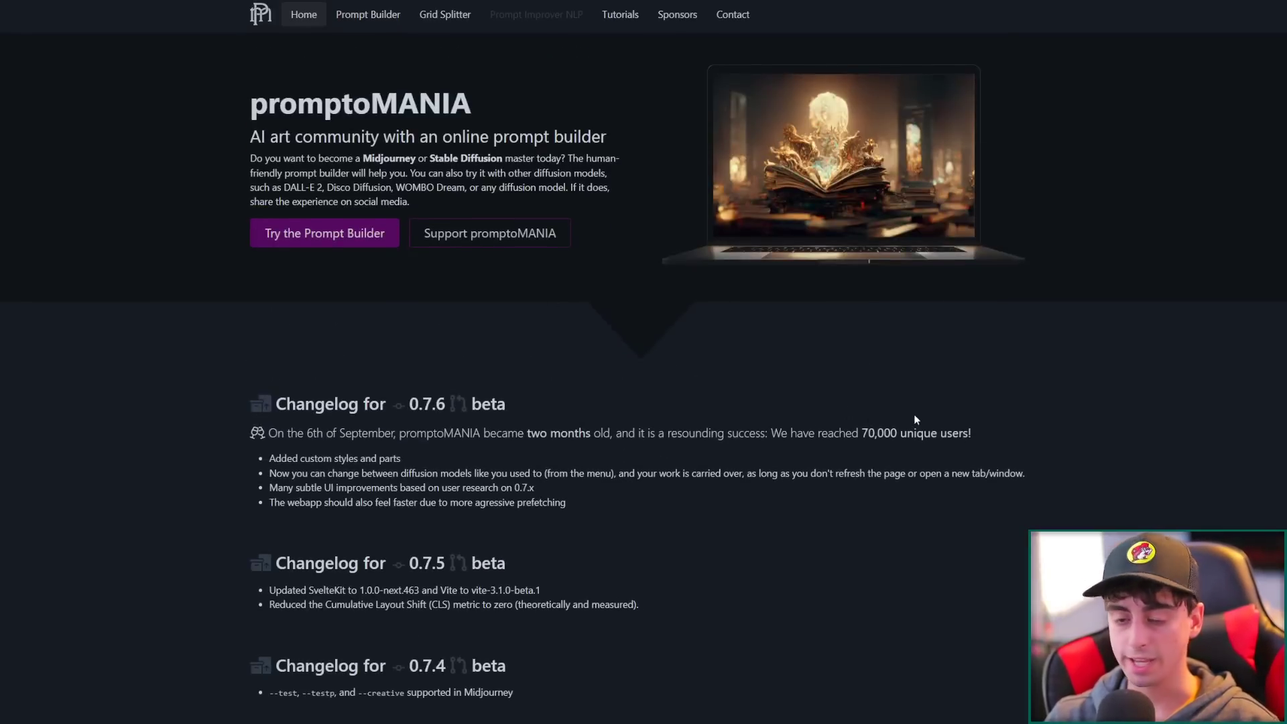
pyautogui.click(345, 231)
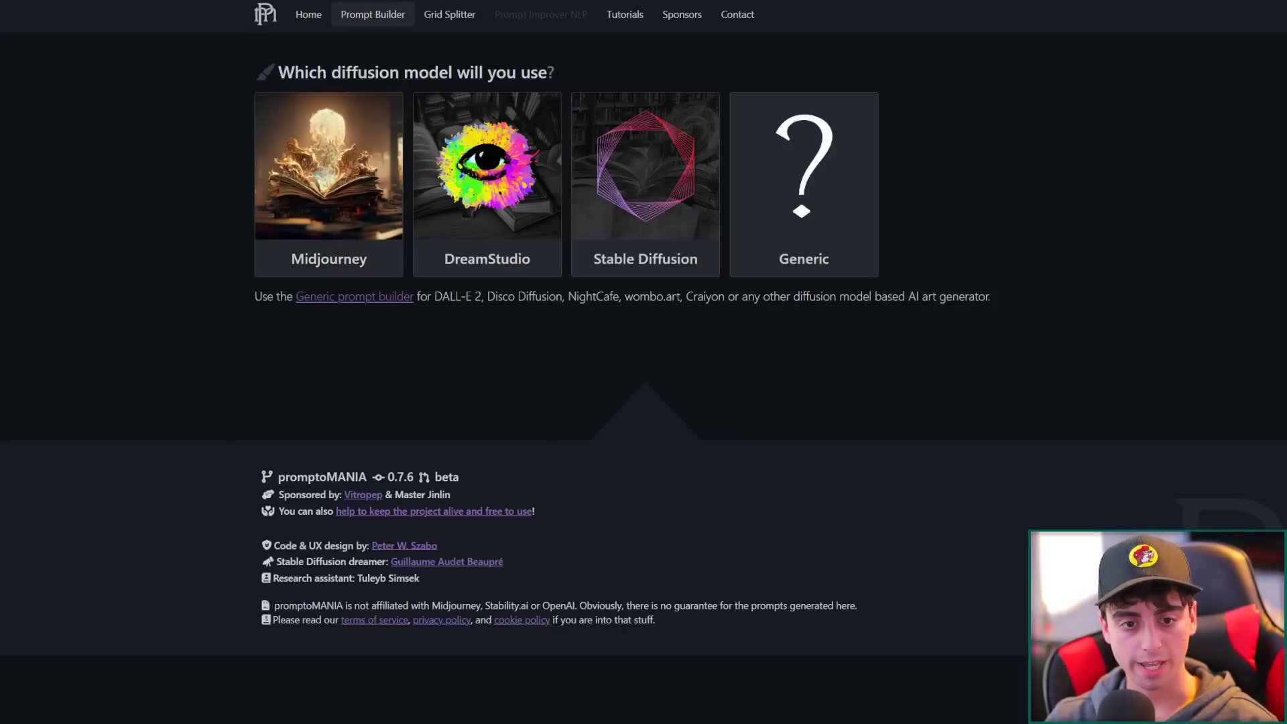
# Pick the Midjourney card as the diffusion model
pyautogui.moveTo(269, 74); pyautogui.dragTo(823, 73)
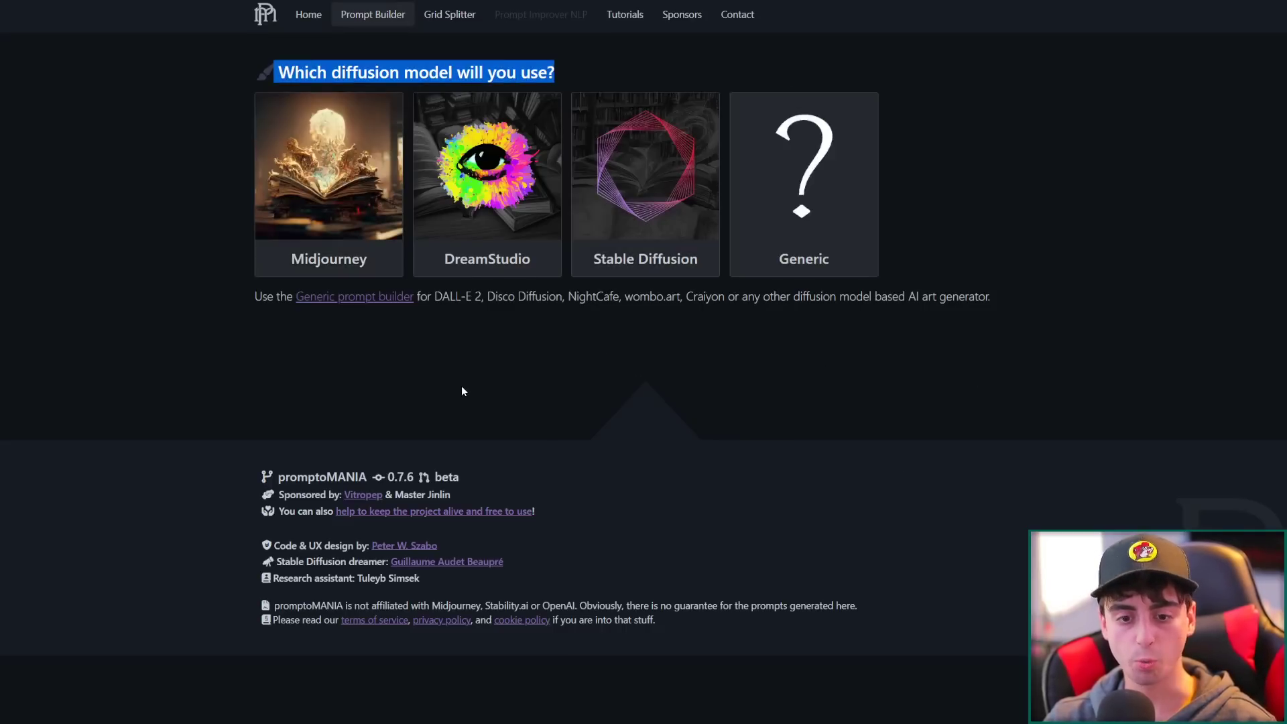
pyautogui.click(422, 394)
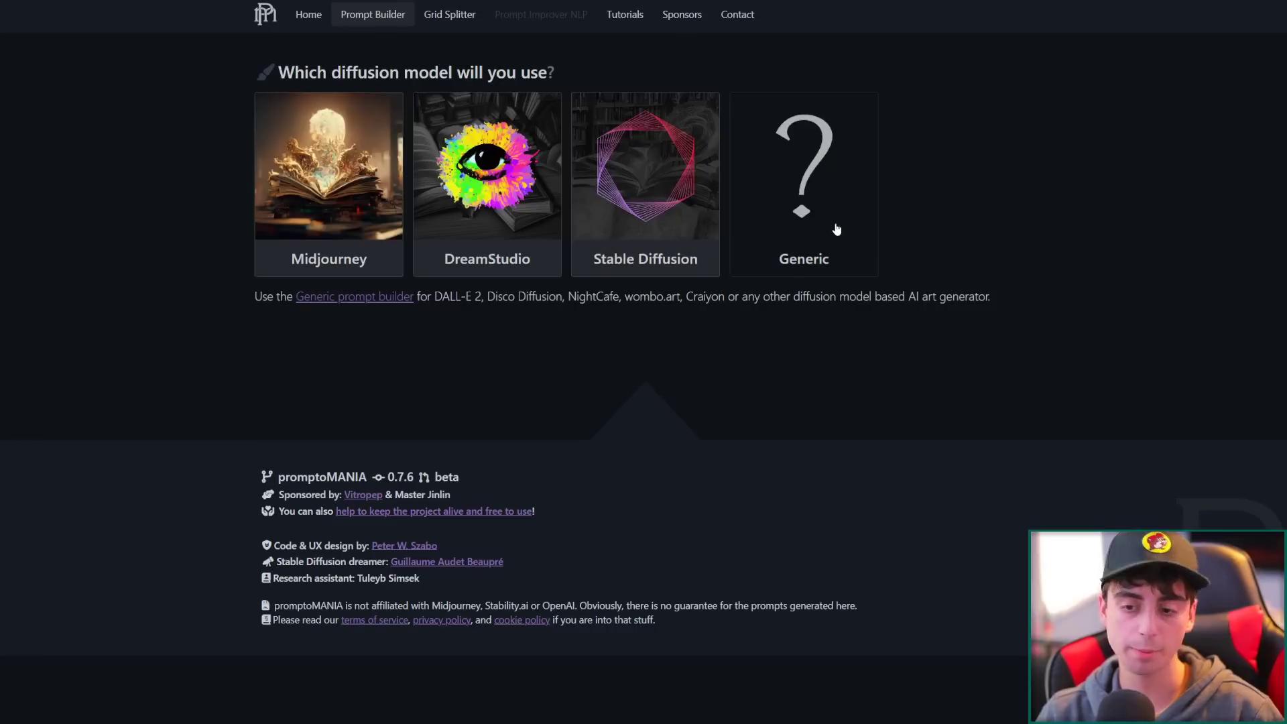
pyautogui.click(328, 233)
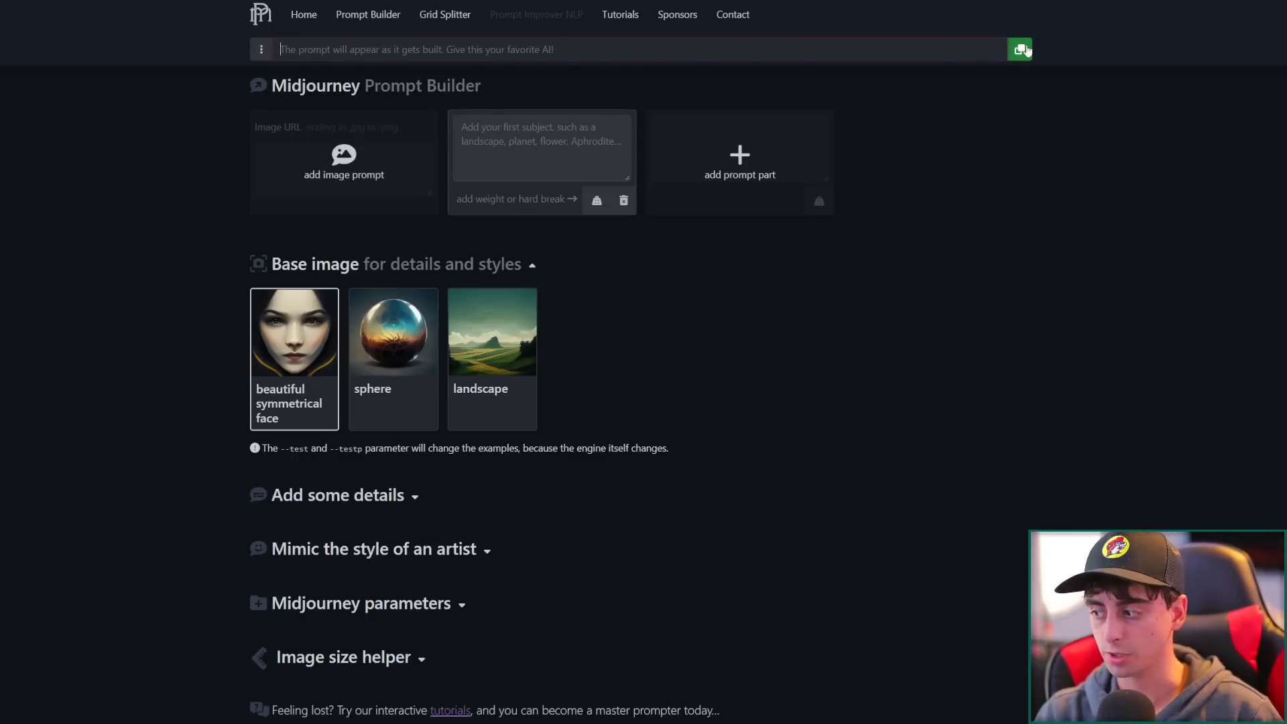
# Enter 'Pineapple' as the first prompt subject
pyautogui.click(261, 57)
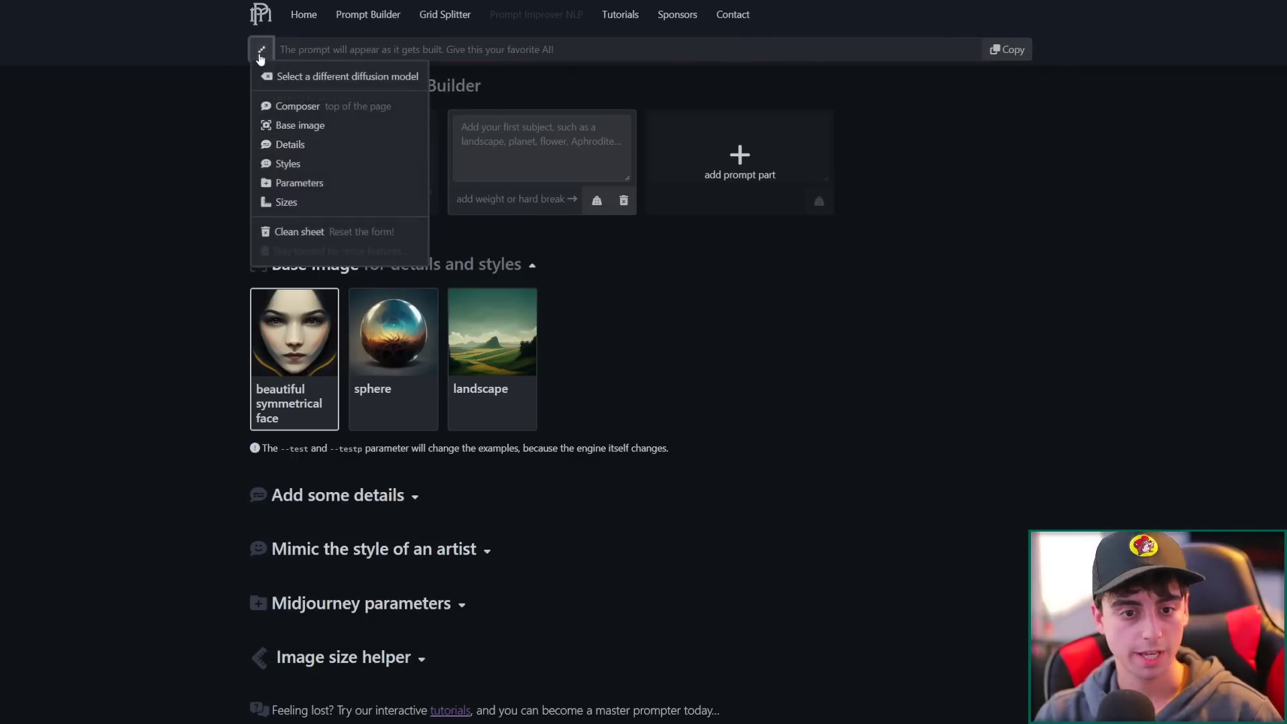
pyautogui.click(582, 282)
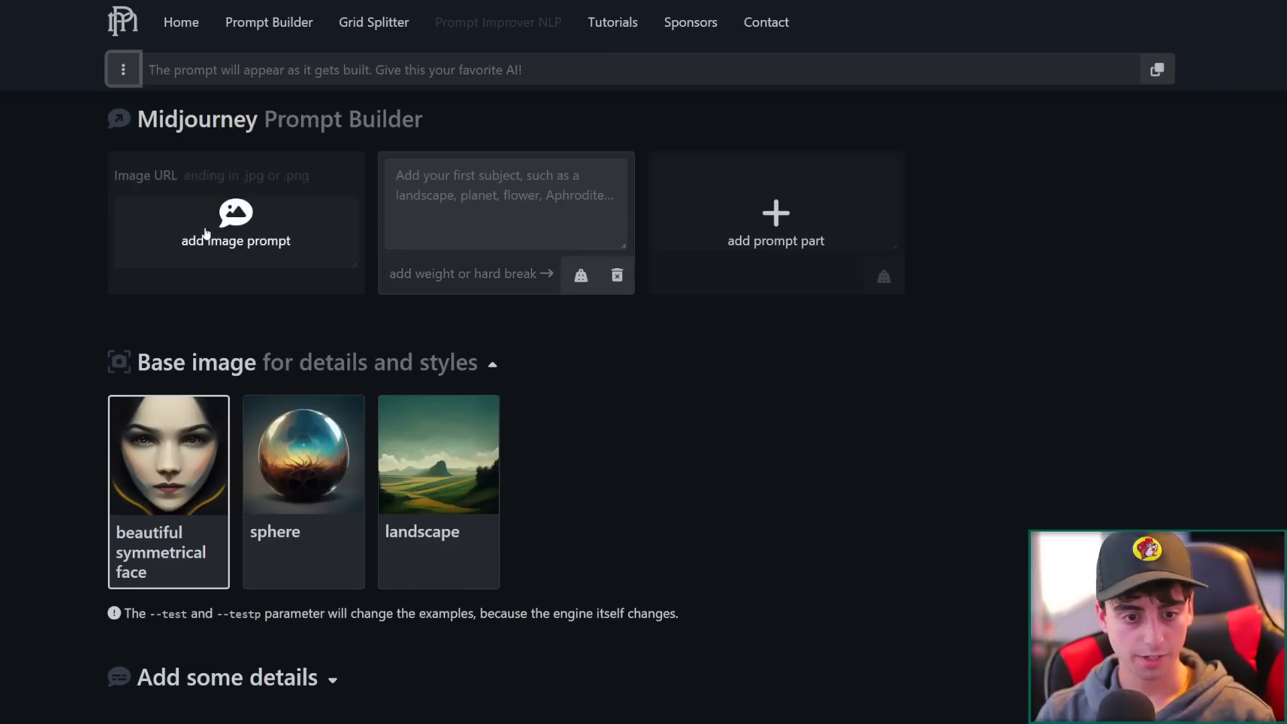
pyautogui.click(436, 194)
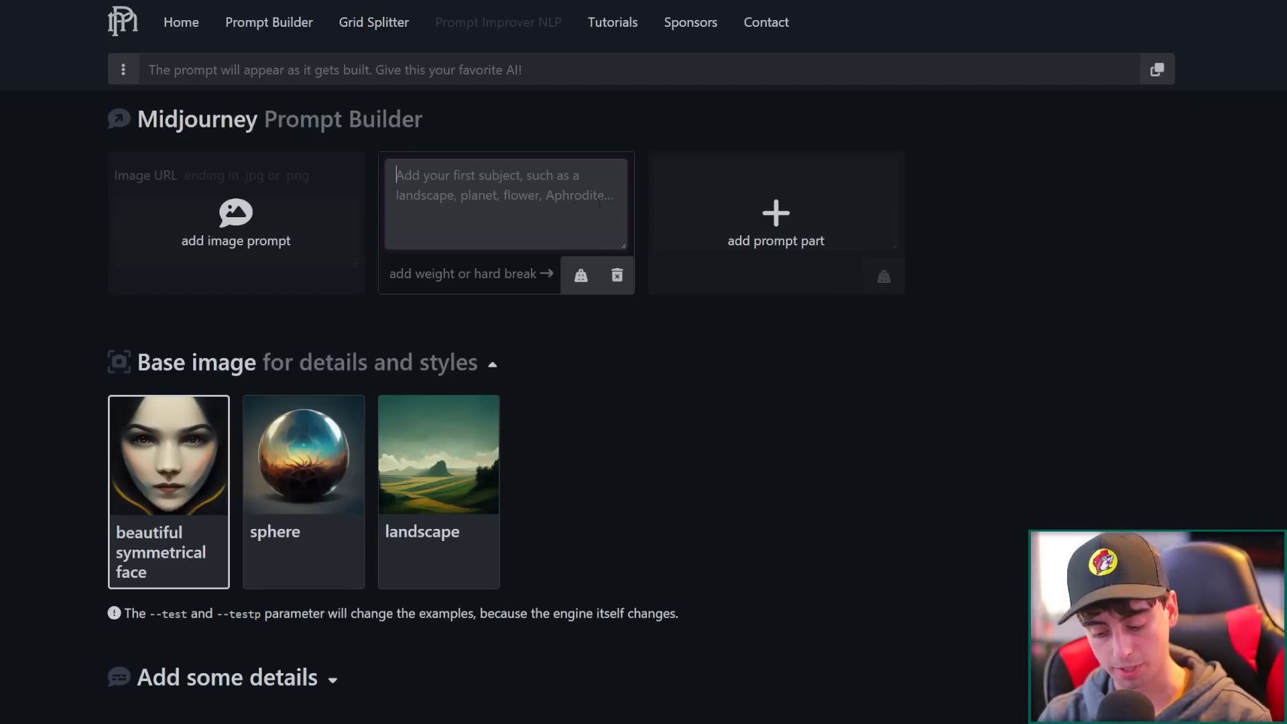
pyautogui.write('Pineapple')
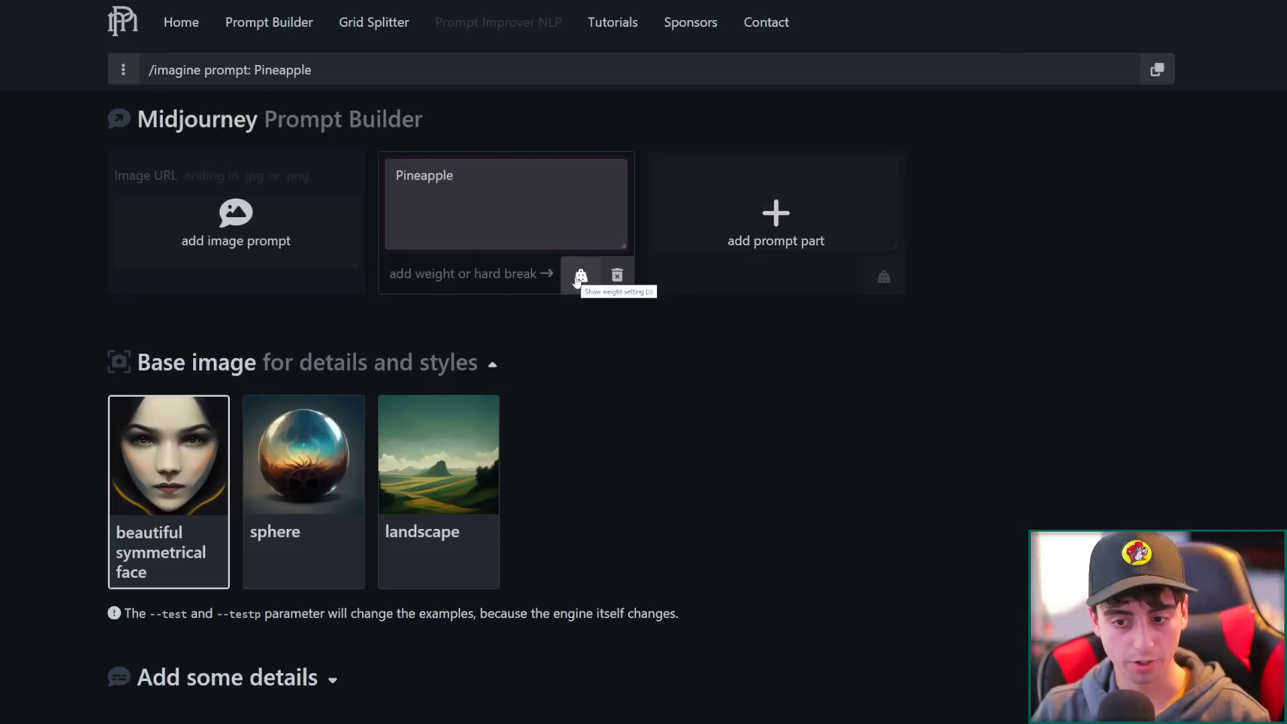
# Toggle Pineapple's weight setting on and off, then add a second prompt part
pyautogui.click(579, 276)
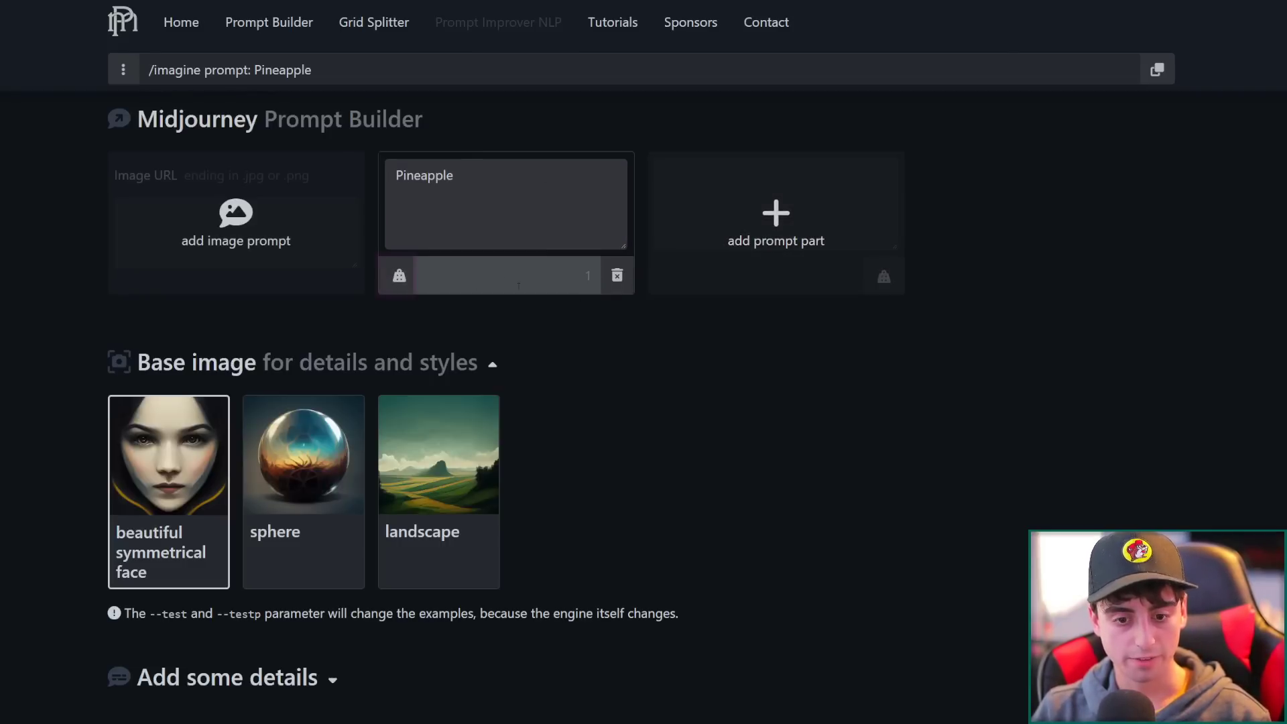
pyautogui.click(400, 276)
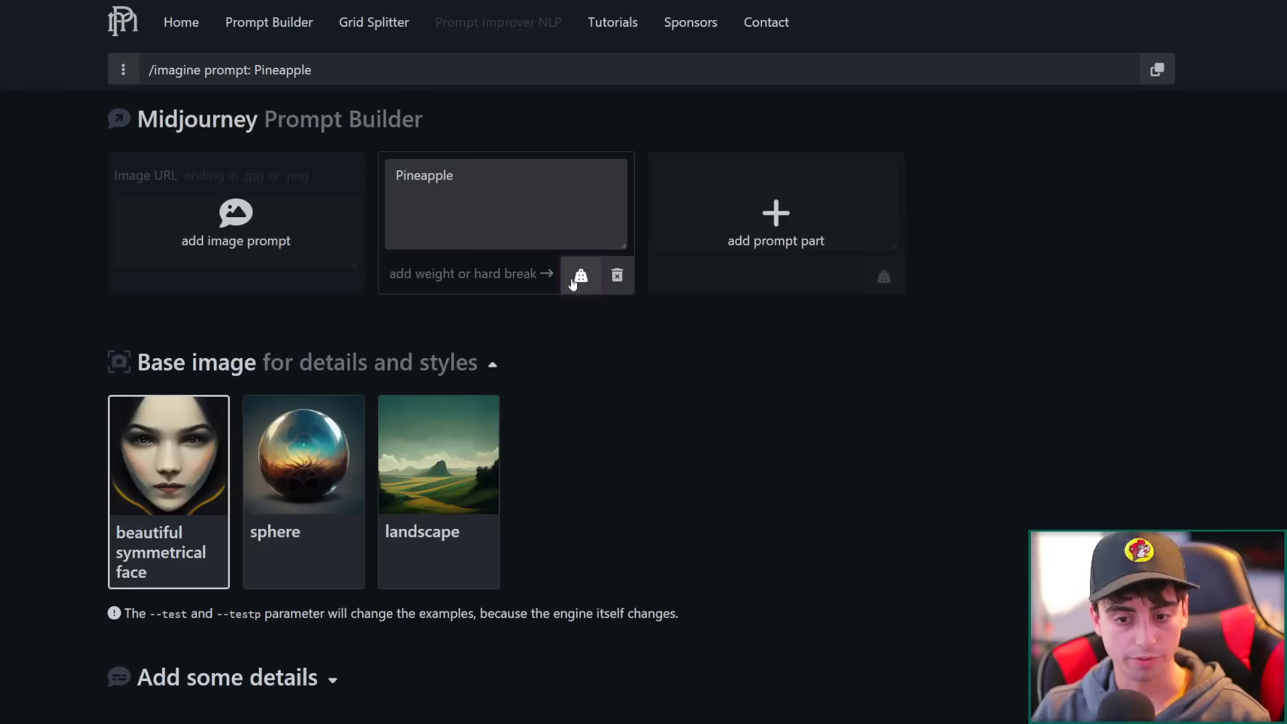
pyautogui.click(579, 276)
pyautogui.click(400, 276)
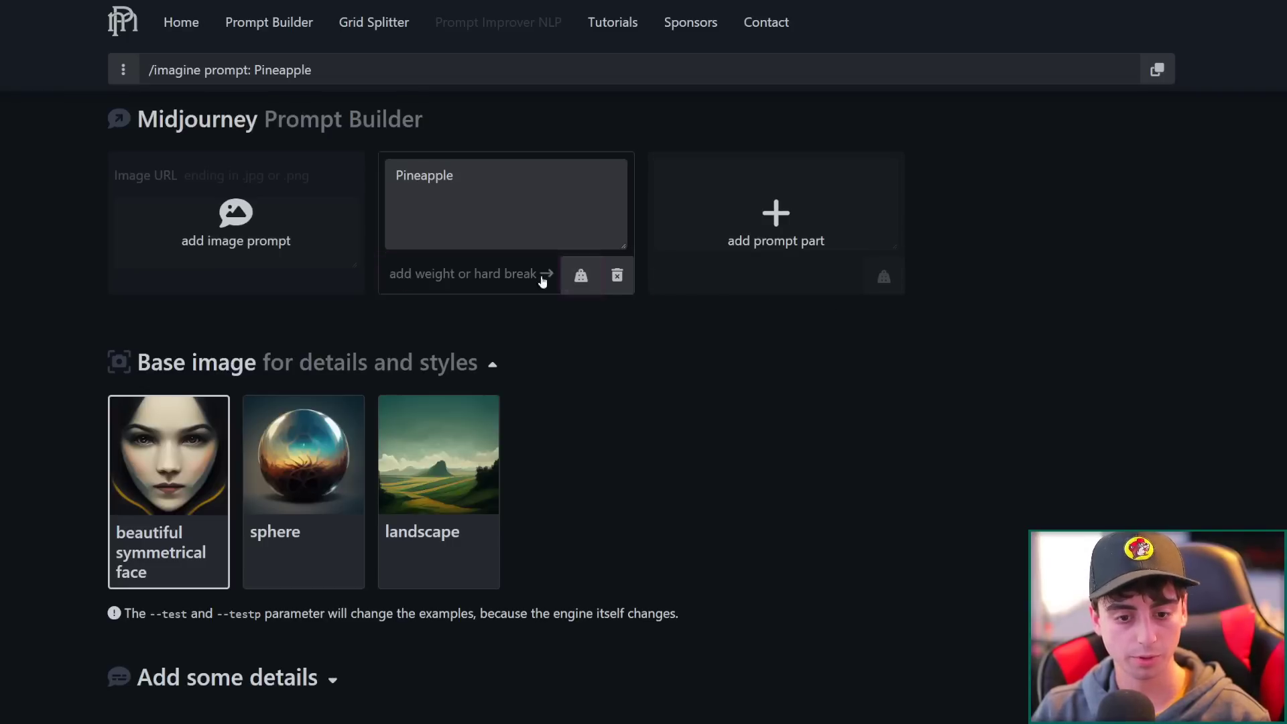
pyautogui.click(756, 240)
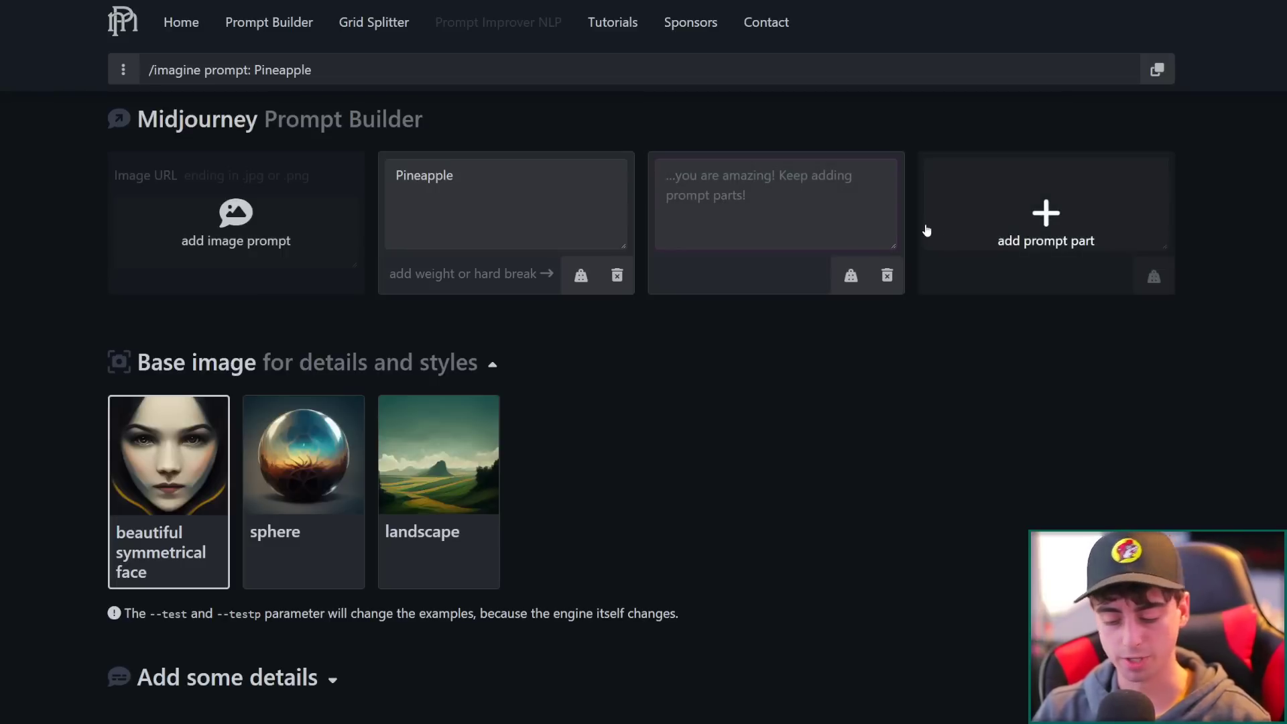
# Add 'wearing sunglasses' and 'on the beach' as prompt parts
pyautogui.write('wearing sunlg')
pyautogui.press('BackSpace')
pyautogui.press('BackSpace')
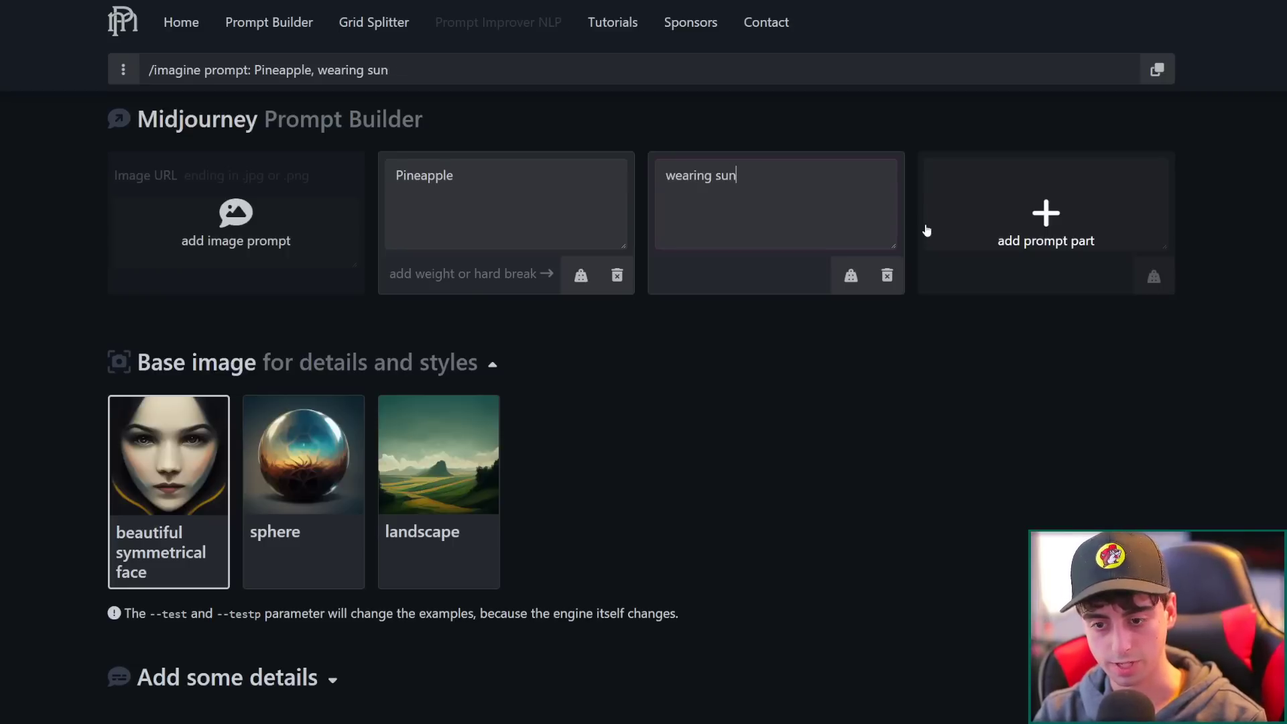
pyautogui.write('glasses')
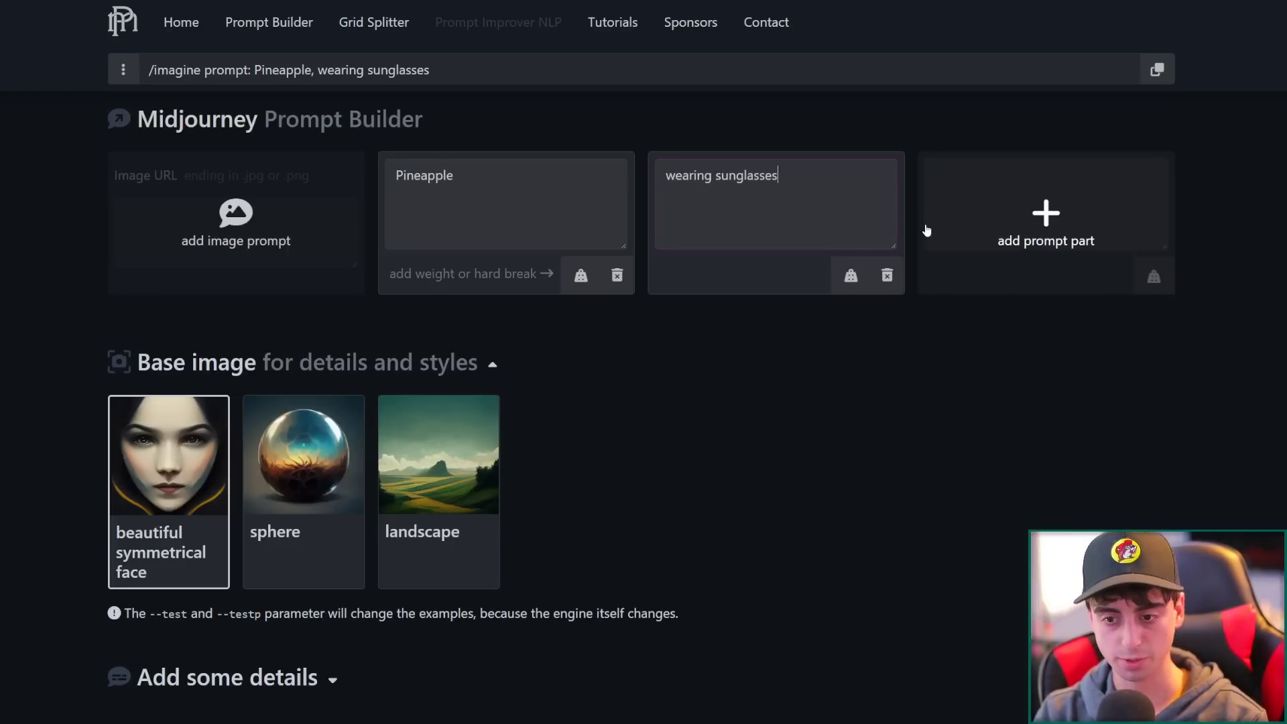
pyautogui.click(1054, 275)
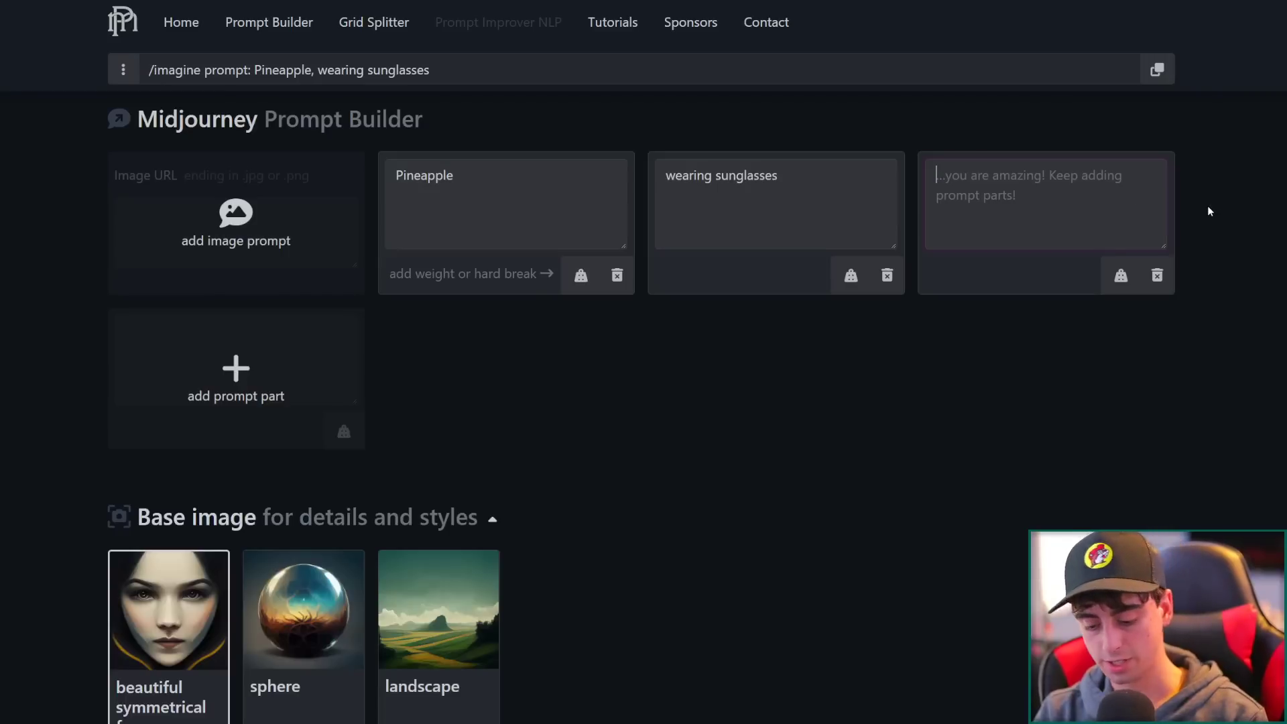
pyautogui.write('on the beach')
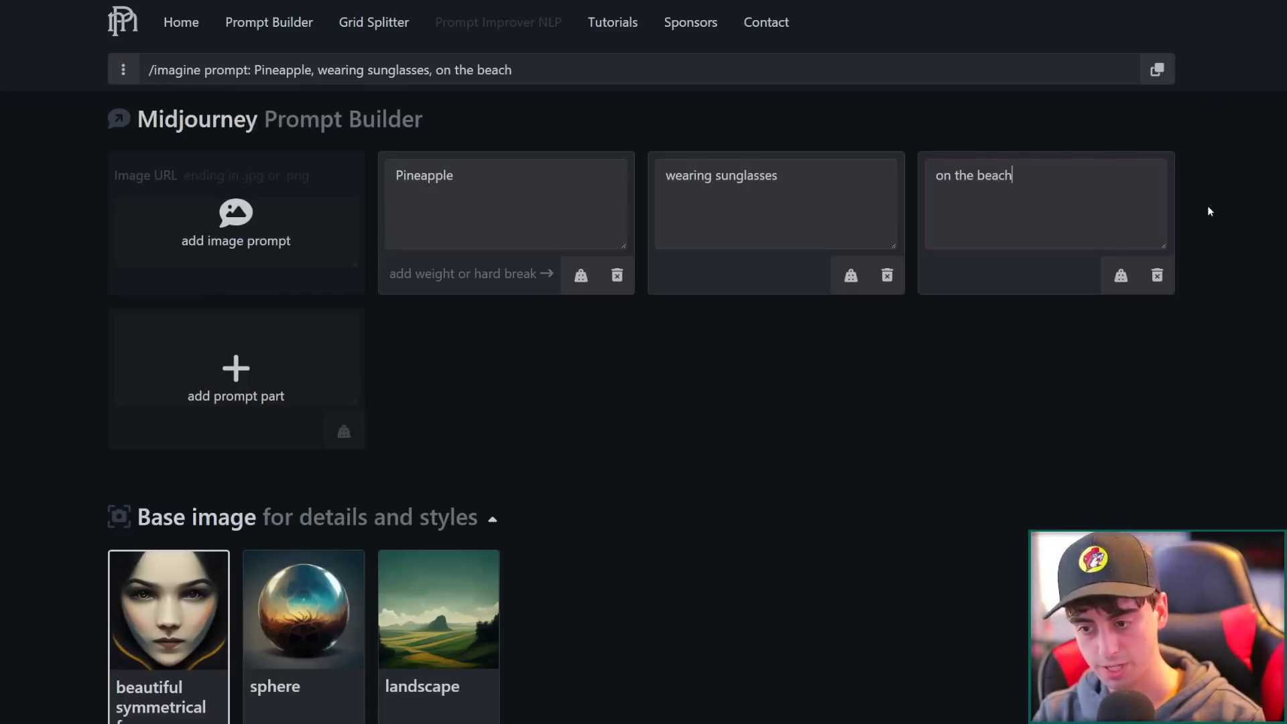
# Add 'reading a fascinating book', '3d render' and 'cinema 4d' as further prompt parts
pyautogui.click(258, 368)
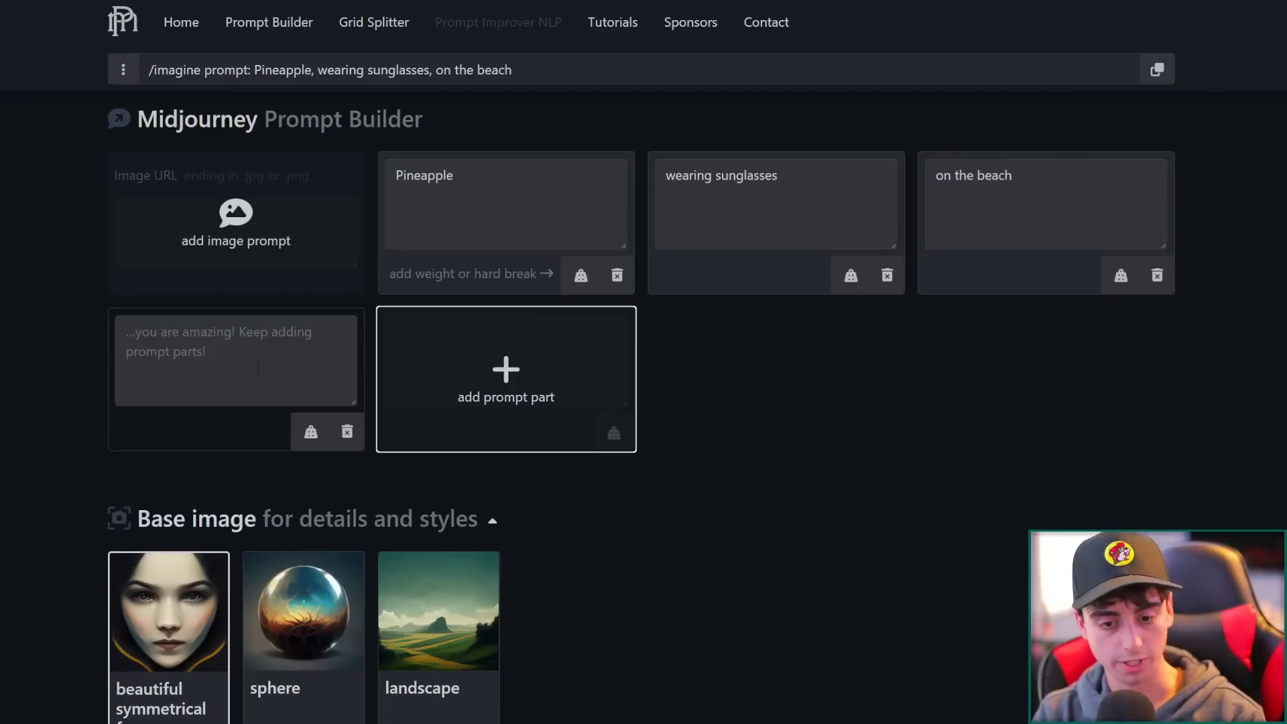
pyautogui.write('reading')
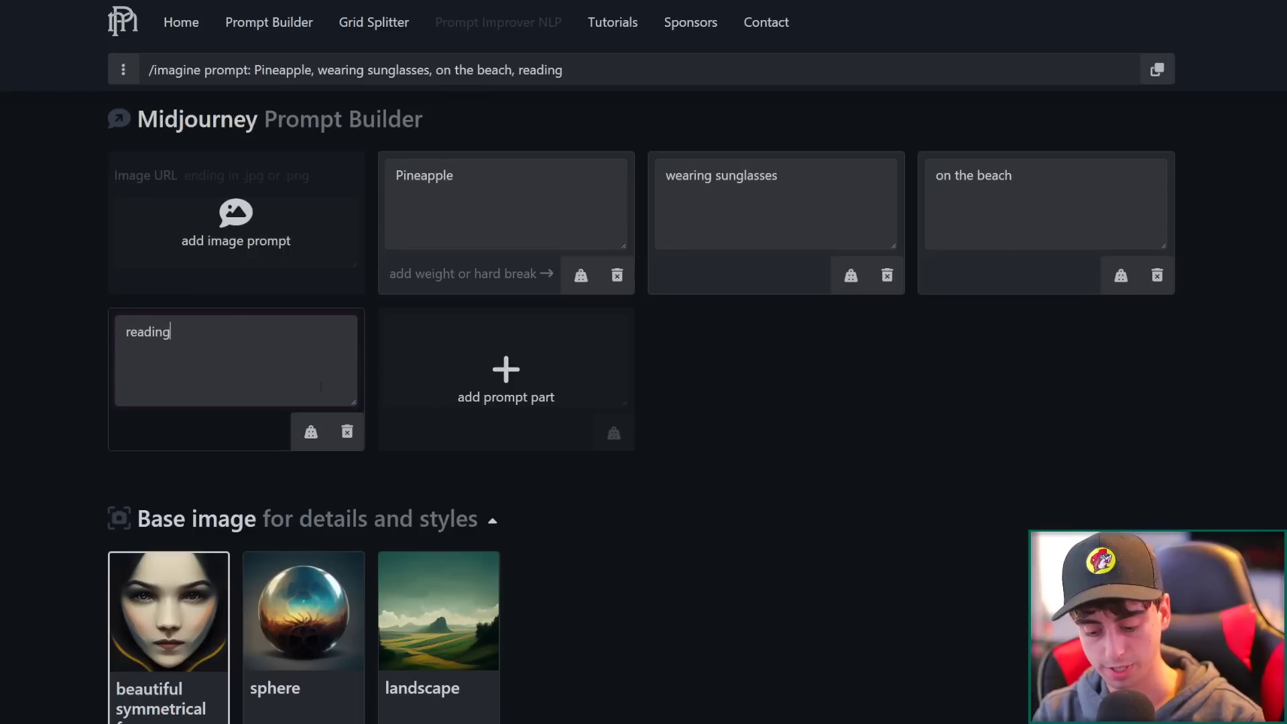
pyautogui.write(' a')
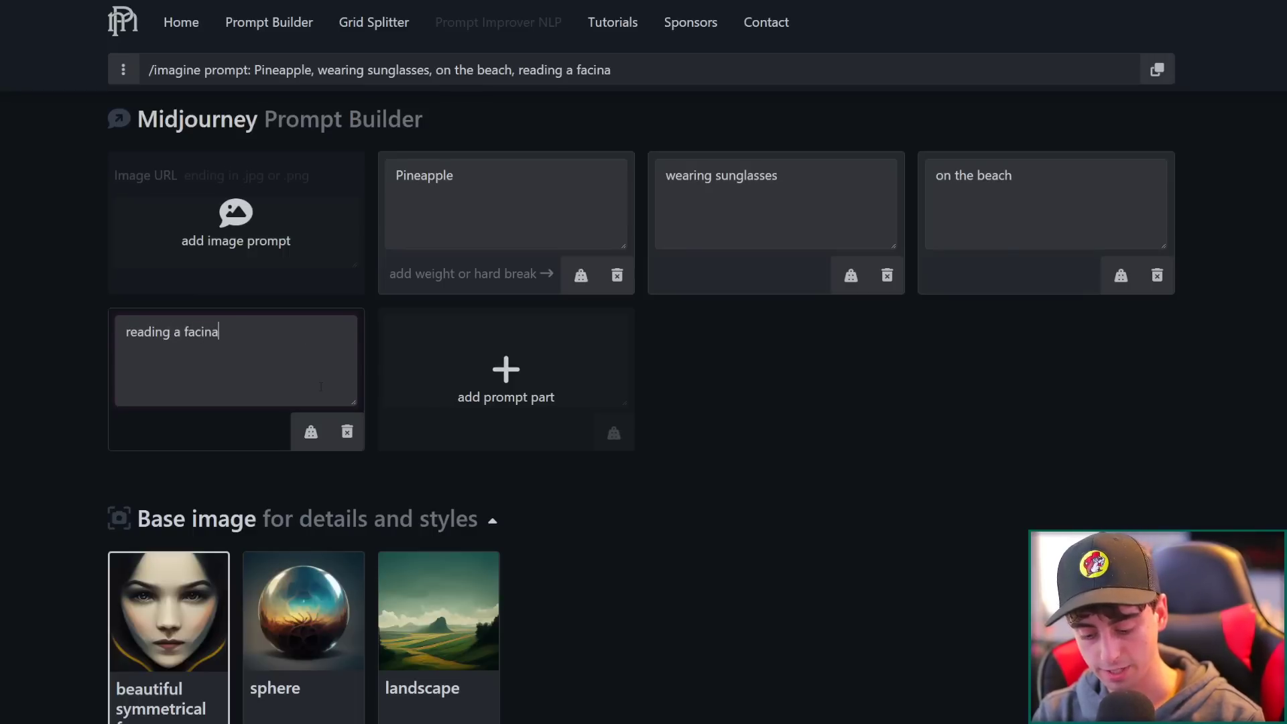
pyautogui.write(' fascinating book')
pyautogui.click(534, 352)
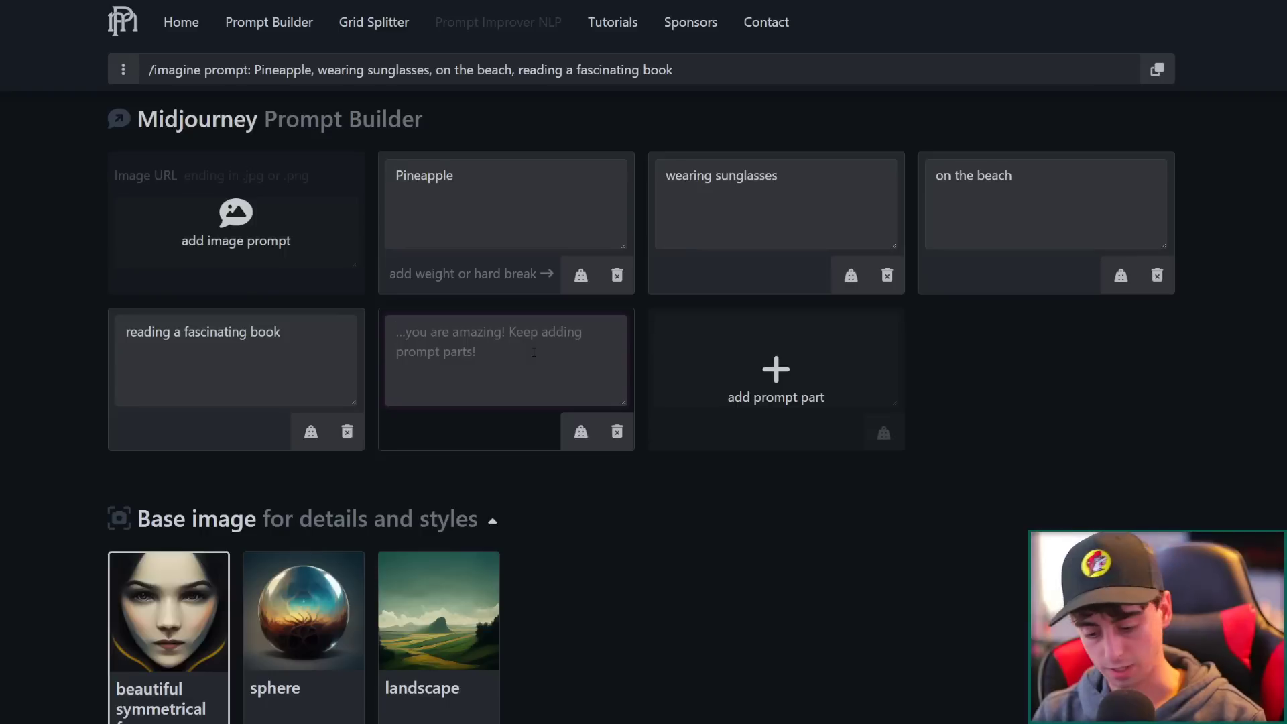
pyautogui.write('3d rende')
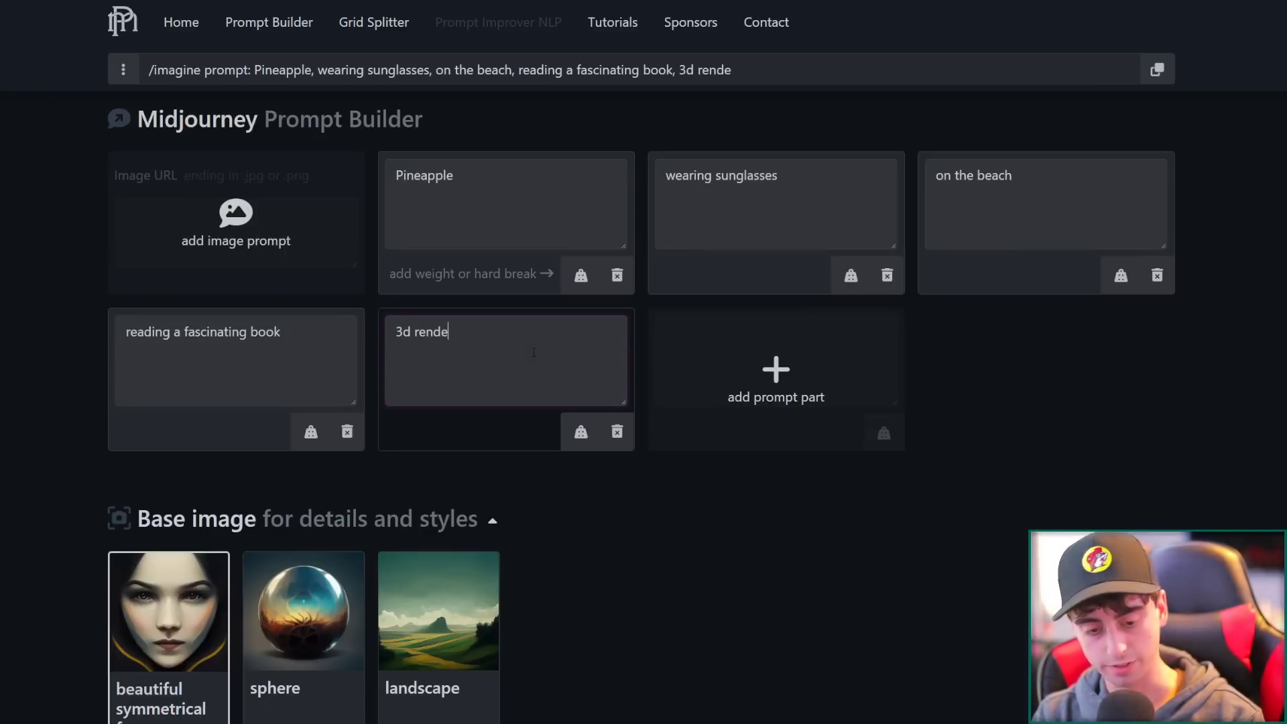
pyautogui.write('r')
pyautogui.click(798, 382)
pyautogui.write('cine')
pyautogui.press('BackSpace')
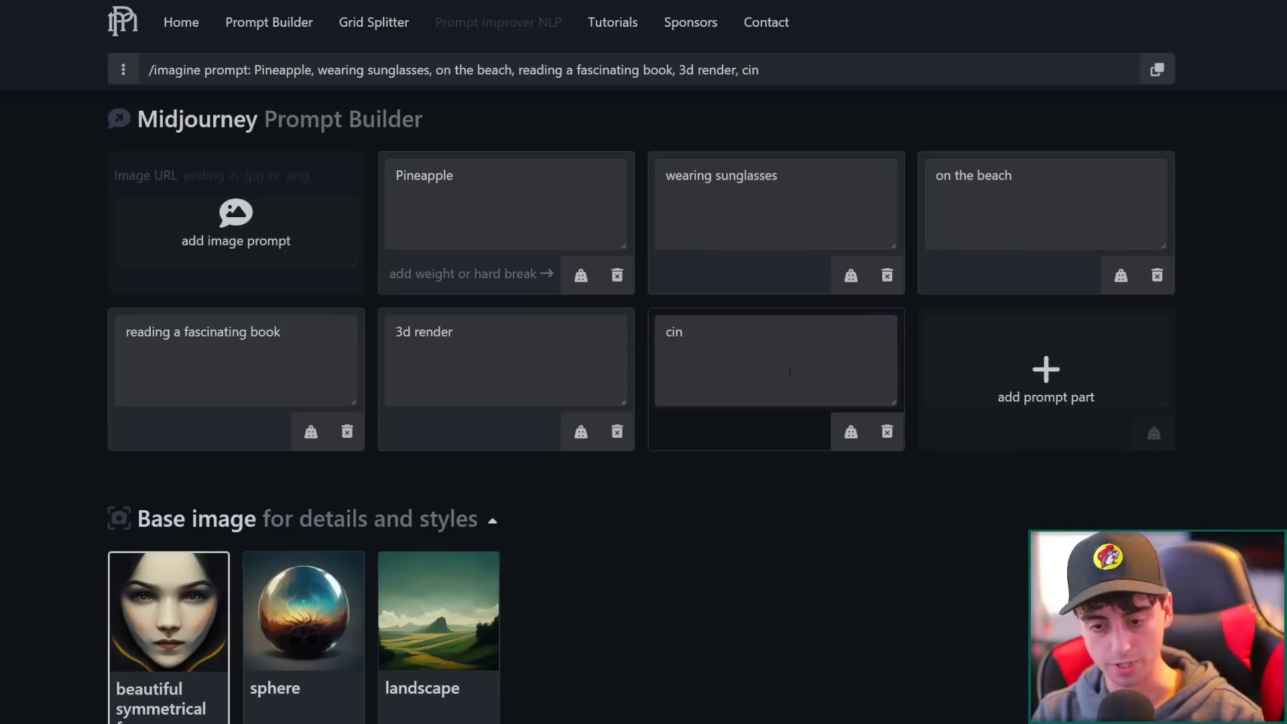
pyautogui.write('ema 4d')
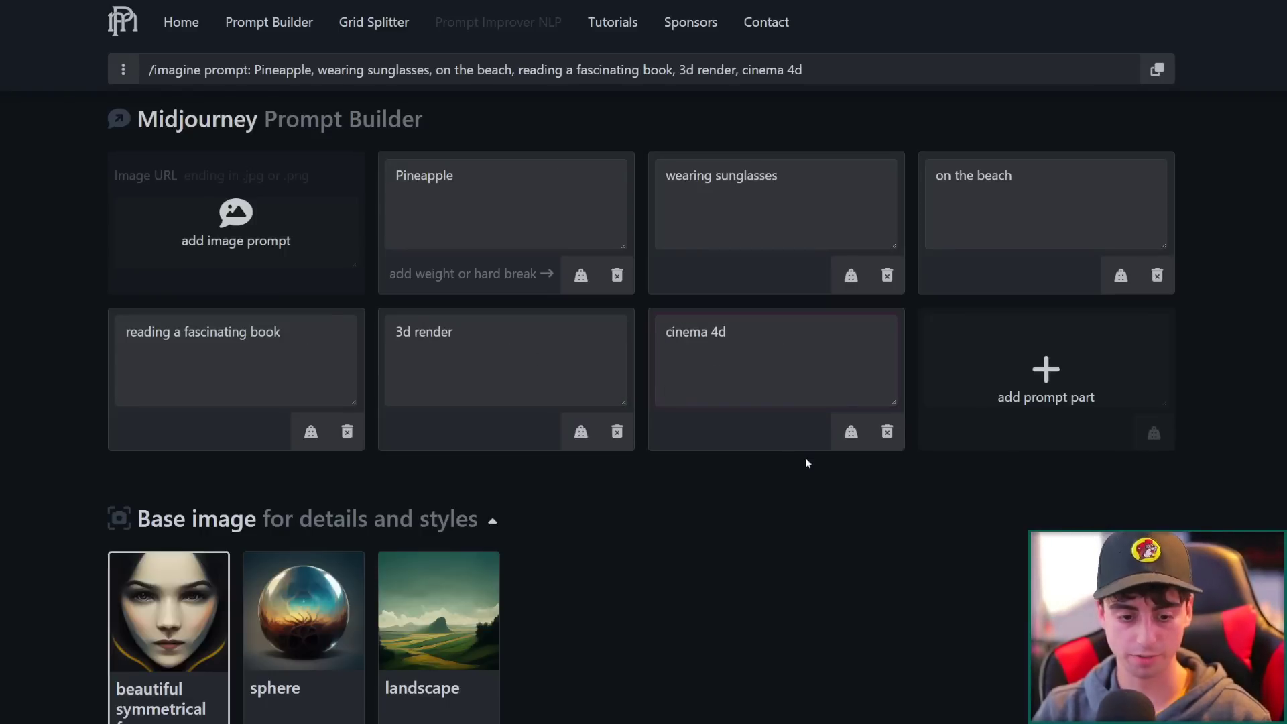
# Choose the sphere as the base image
pyautogui.scroll(-4, 806, 457)
pyautogui.scroll(4, 773, 468)
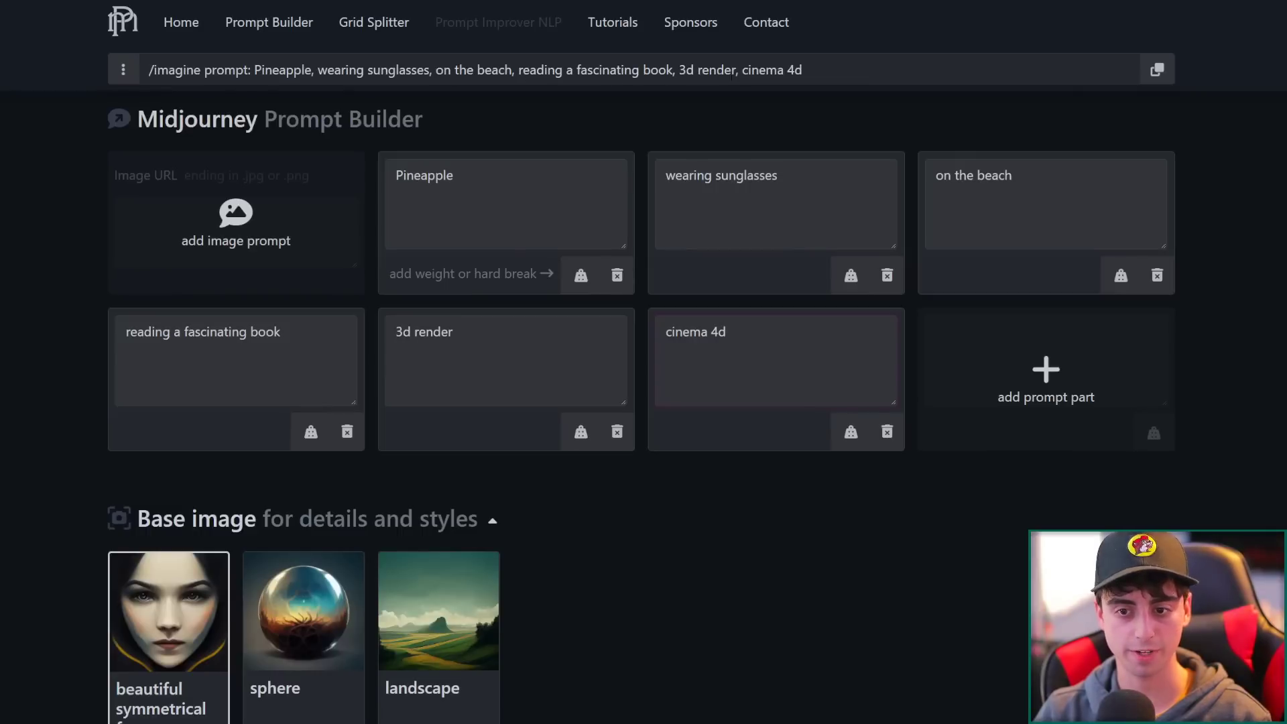
pyautogui.scroll(-3, 583, 295)
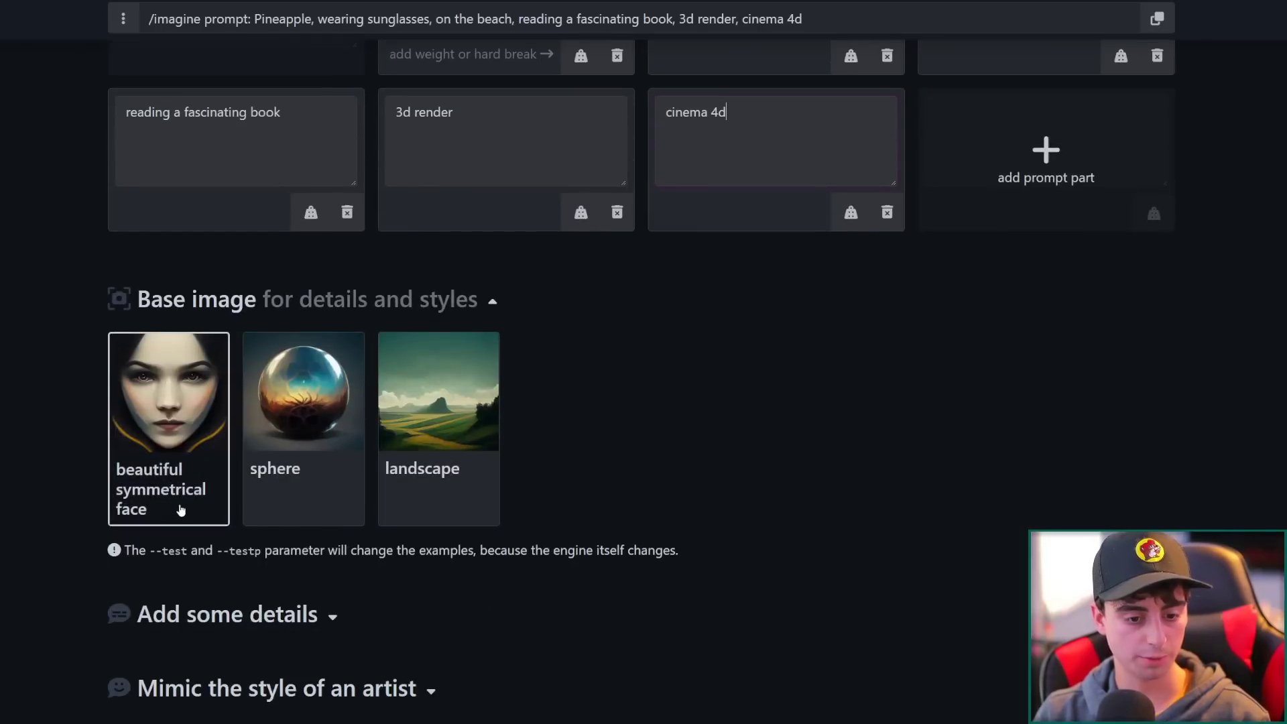
pyautogui.click(302, 473)
pyautogui.scroll(-4, 288, 482)
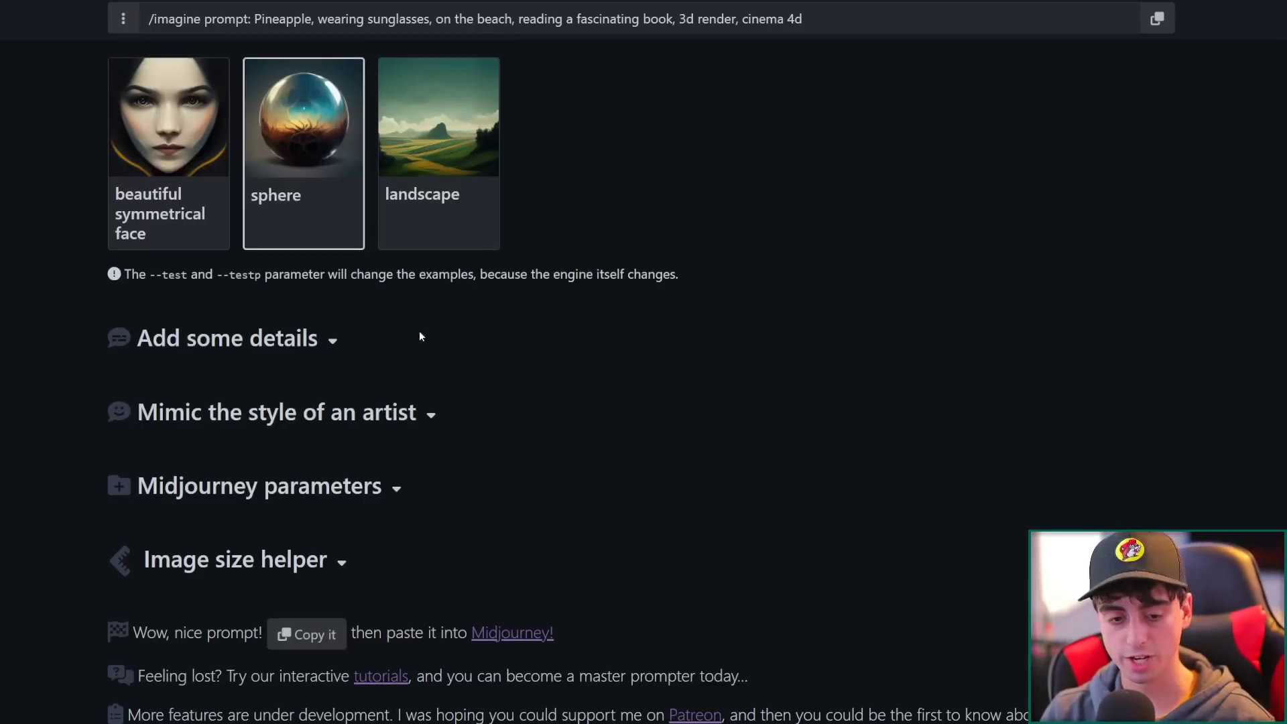
# Expand 'Add some details', browse Art Medium's Carving, Etching, and Modeling examples, then collapse it
pyautogui.click(324, 344)
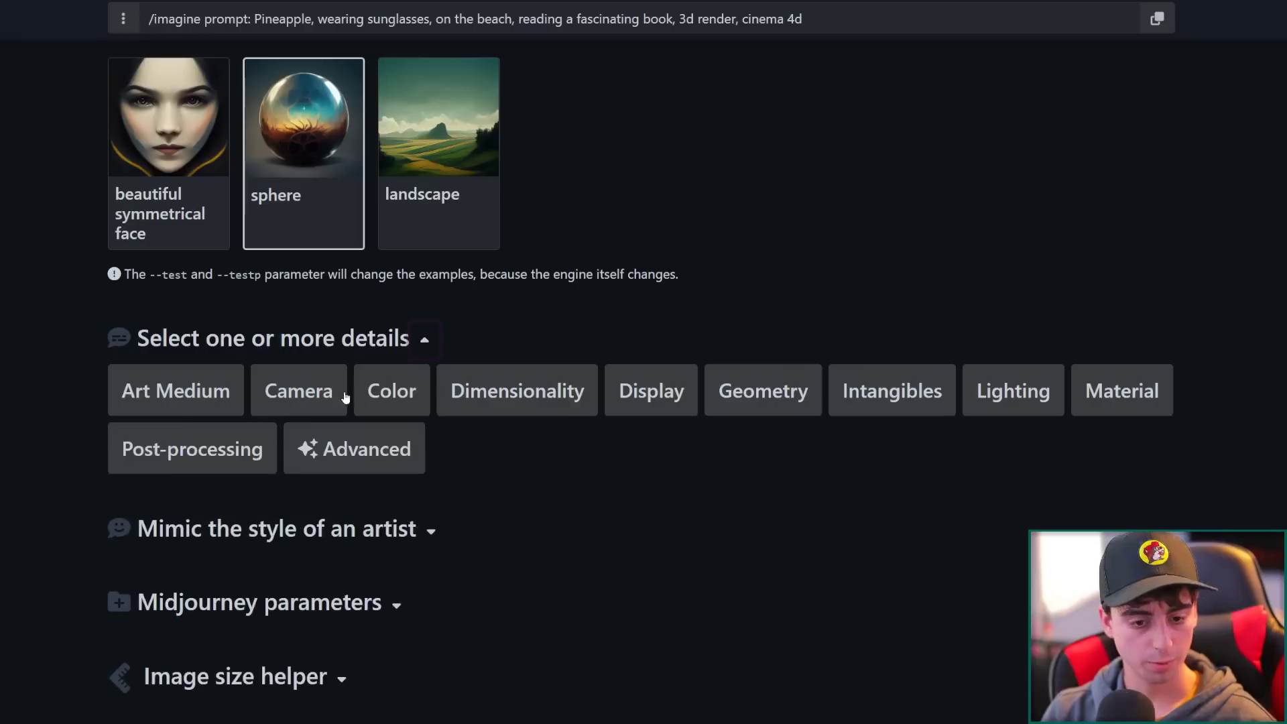
pyautogui.click(215, 402)
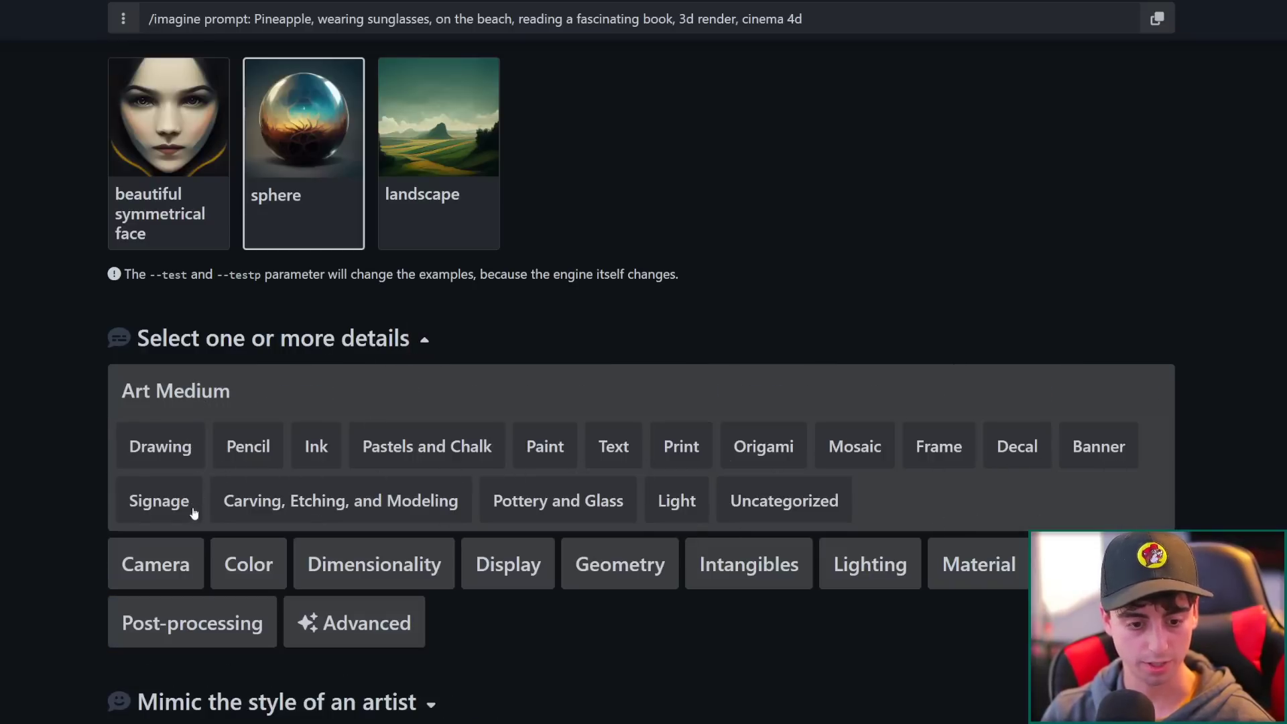
pyautogui.click(221, 505)
pyautogui.scroll(3, 523, 600)
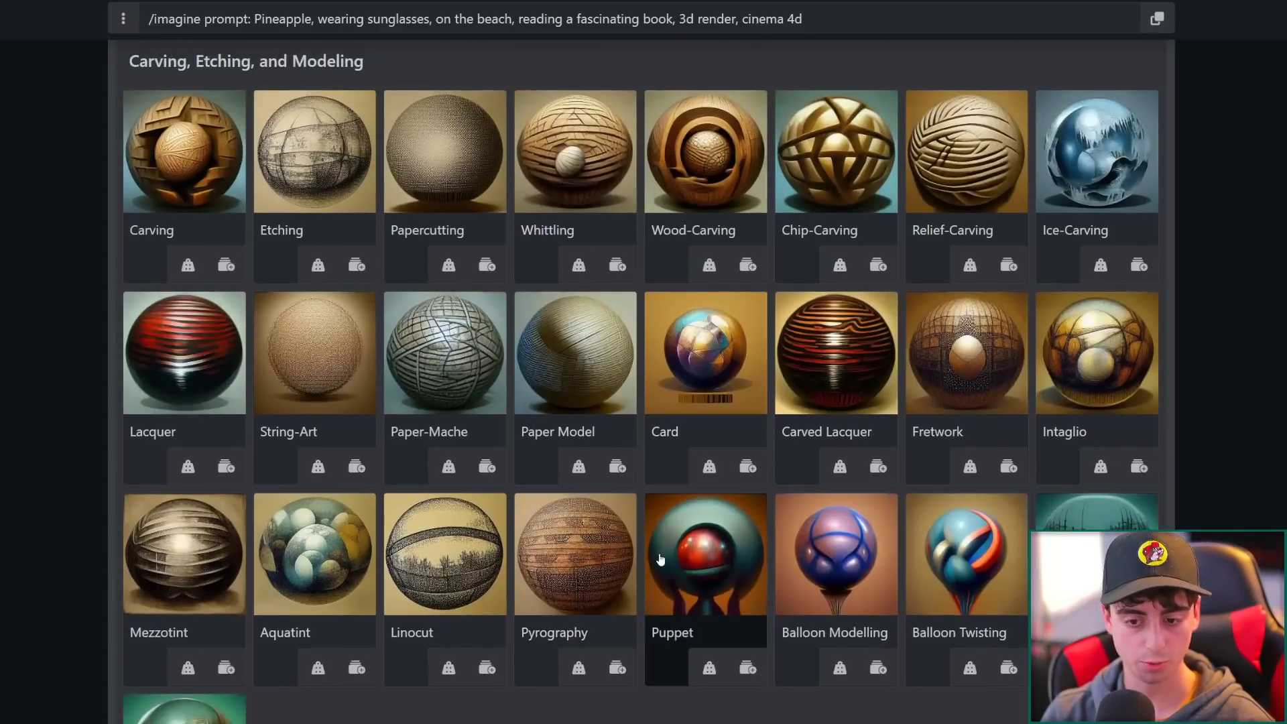
pyautogui.scroll(4, 660, 558)
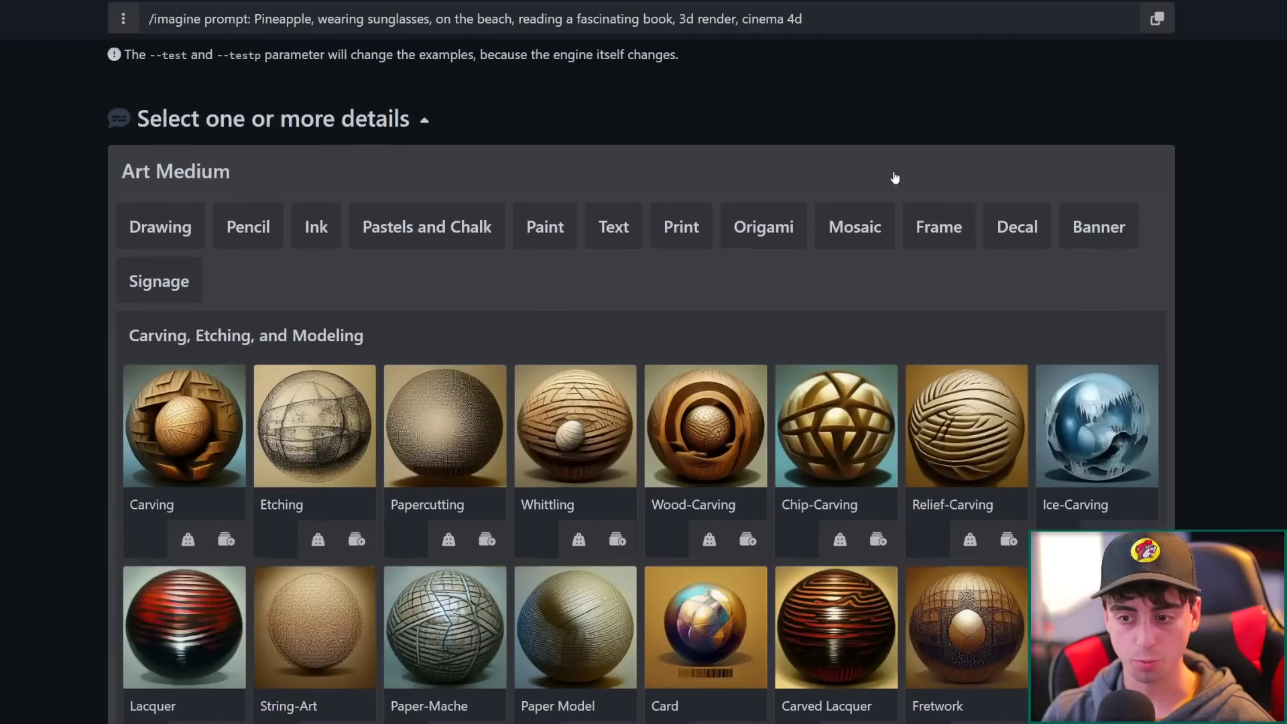
pyautogui.click(895, 178)
# Add Screen Space Global Illumination and Halfrear Lighting from the Lighting options
pyautogui.click(1012, 192)
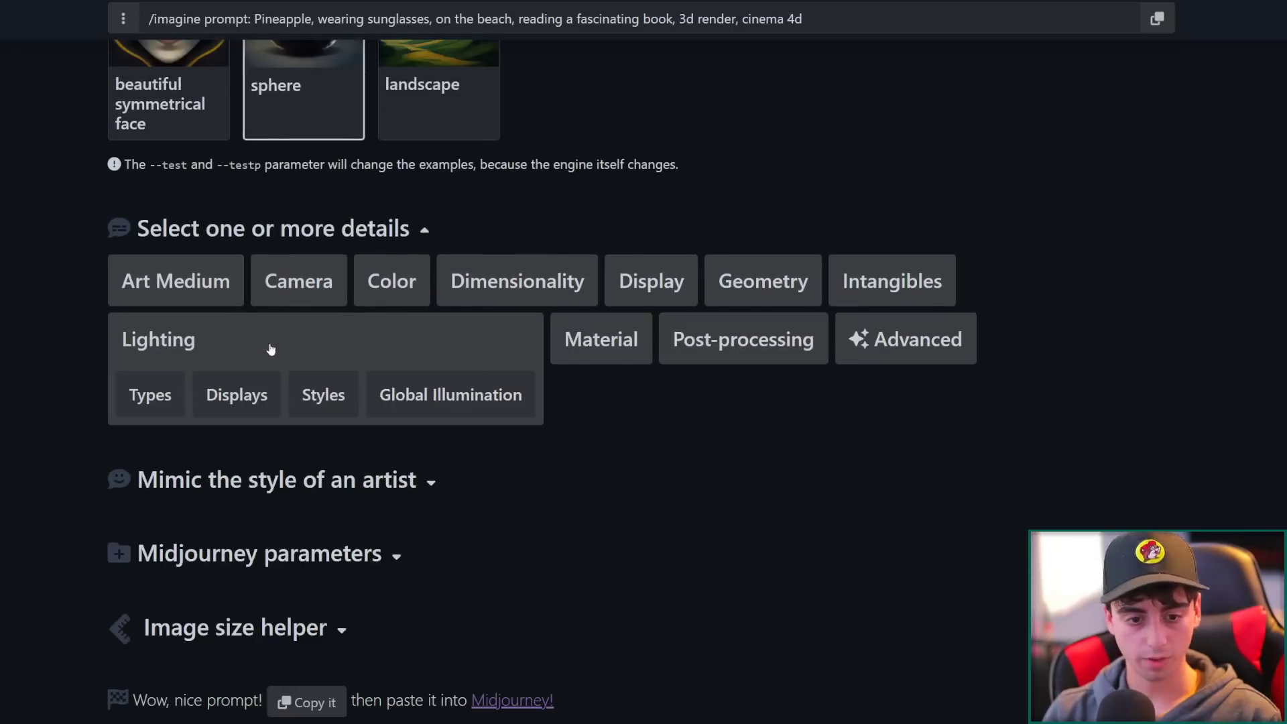
pyautogui.click(492, 410)
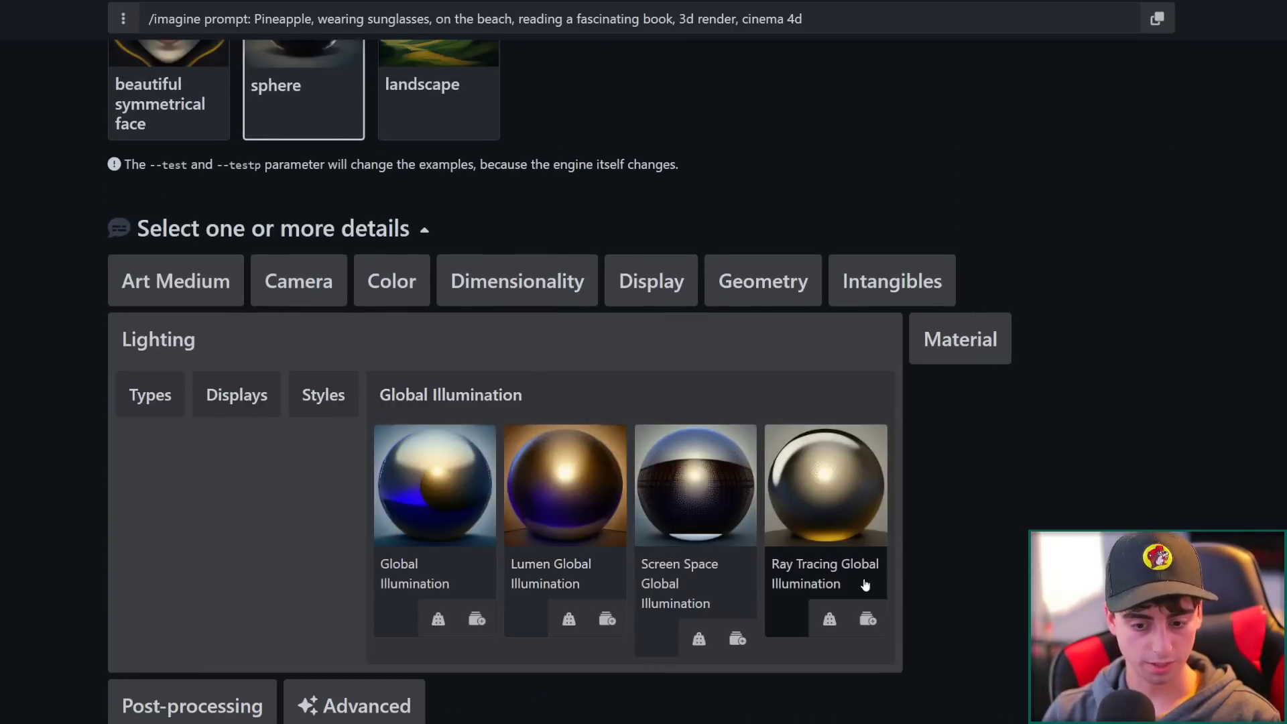
pyautogui.click(722, 596)
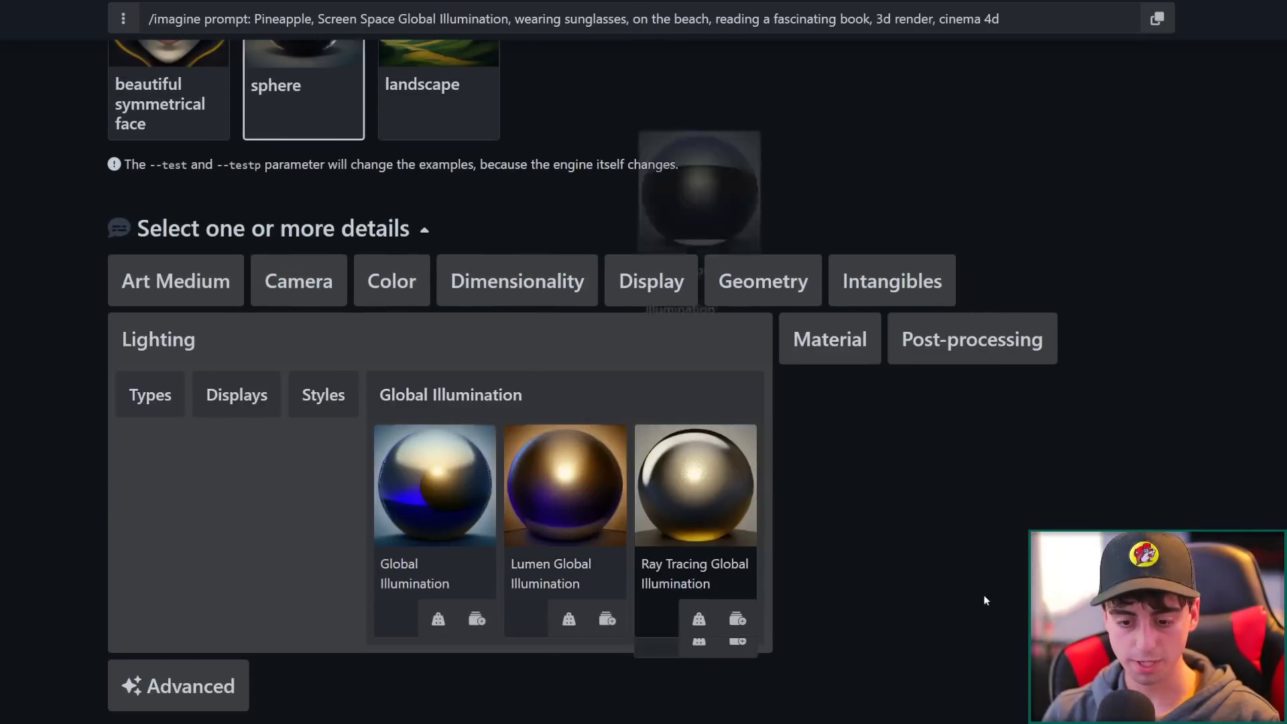
pyautogui.click(177, 407)
pyautogui.scroll(-2, 177, 406)
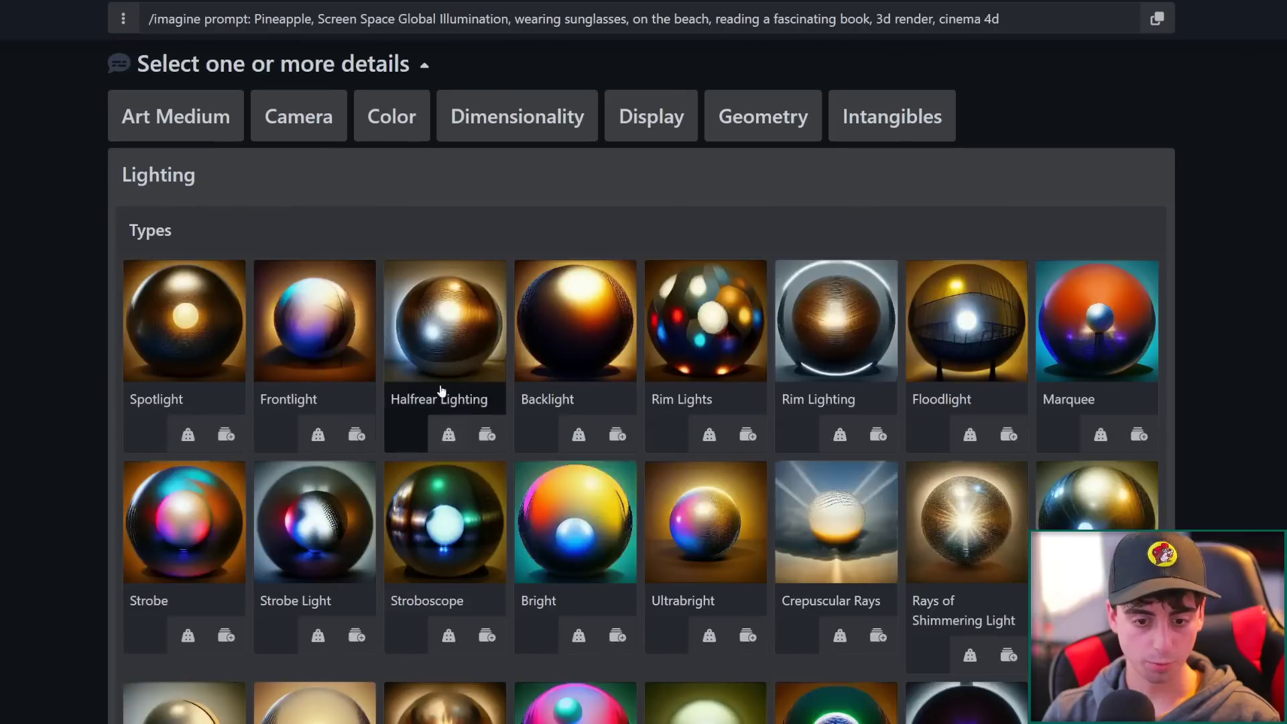
pyautogui.click(451, 395)
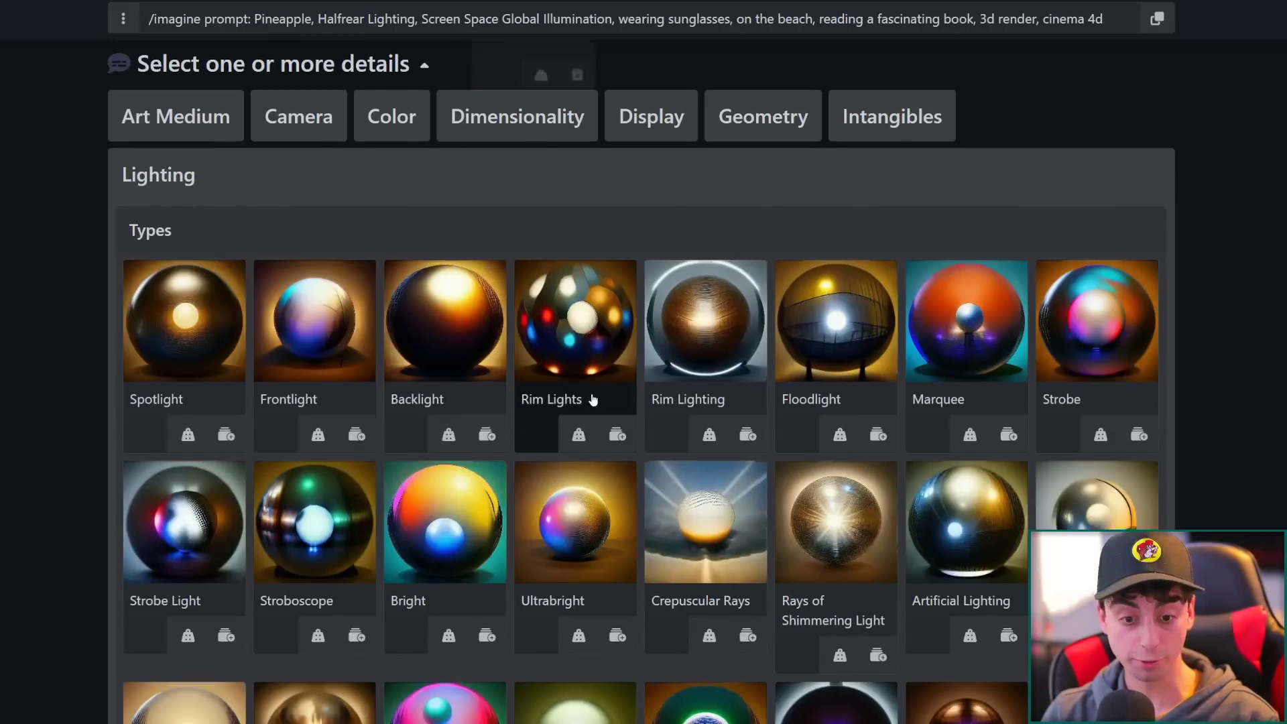
pyautogui.click(166, 191)
pyautogui.scroll(2, 463, 207)
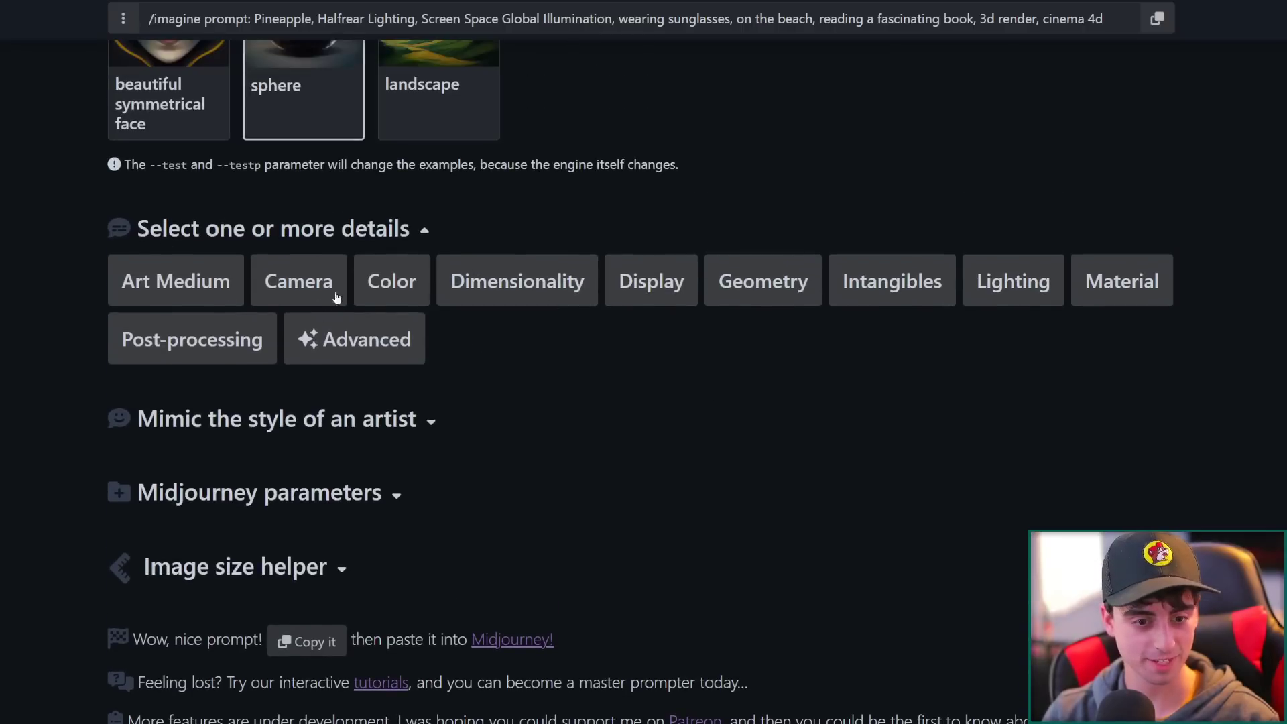
# Add Bokeh and Cinematic from the Camera Scenes options
pyautogui.click(299, 282)
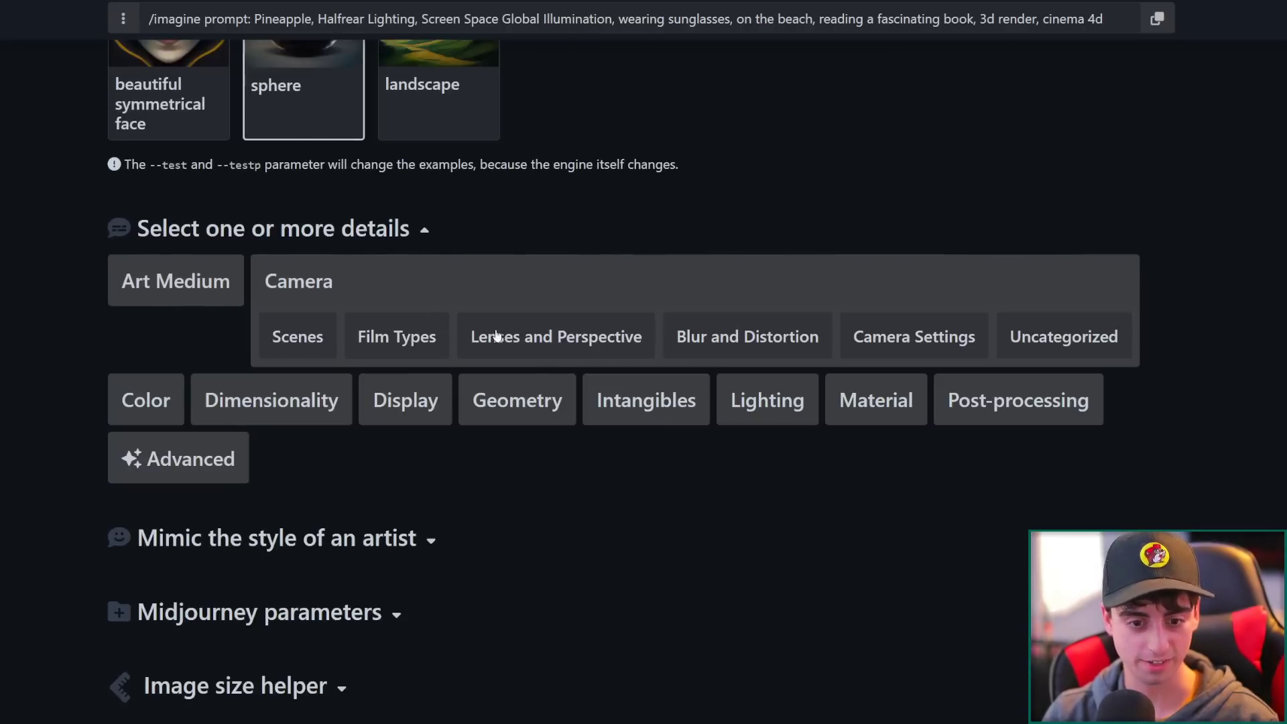
pyautogui.click(401, 339)
pyautogui.scroll(-2, 429, 369)
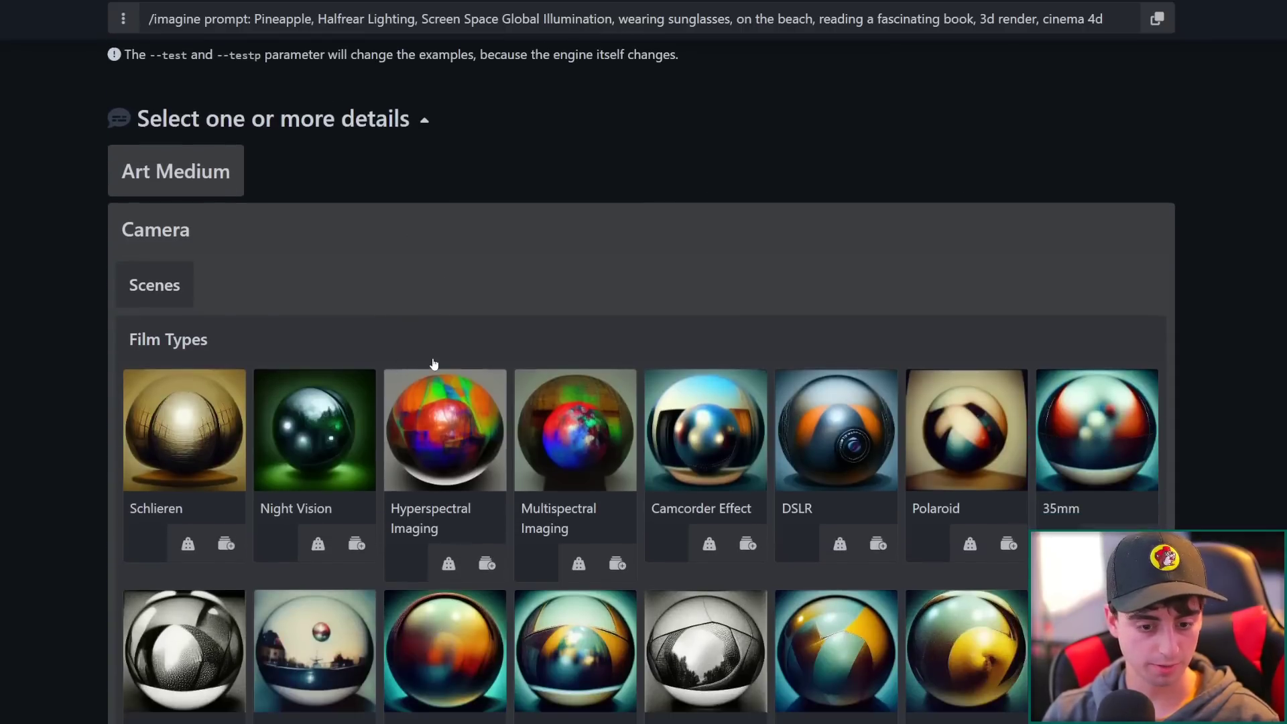
pyautogui.click(155, 285)
pyautogui.click(195, 430)
pyautogui.click(200, 419)
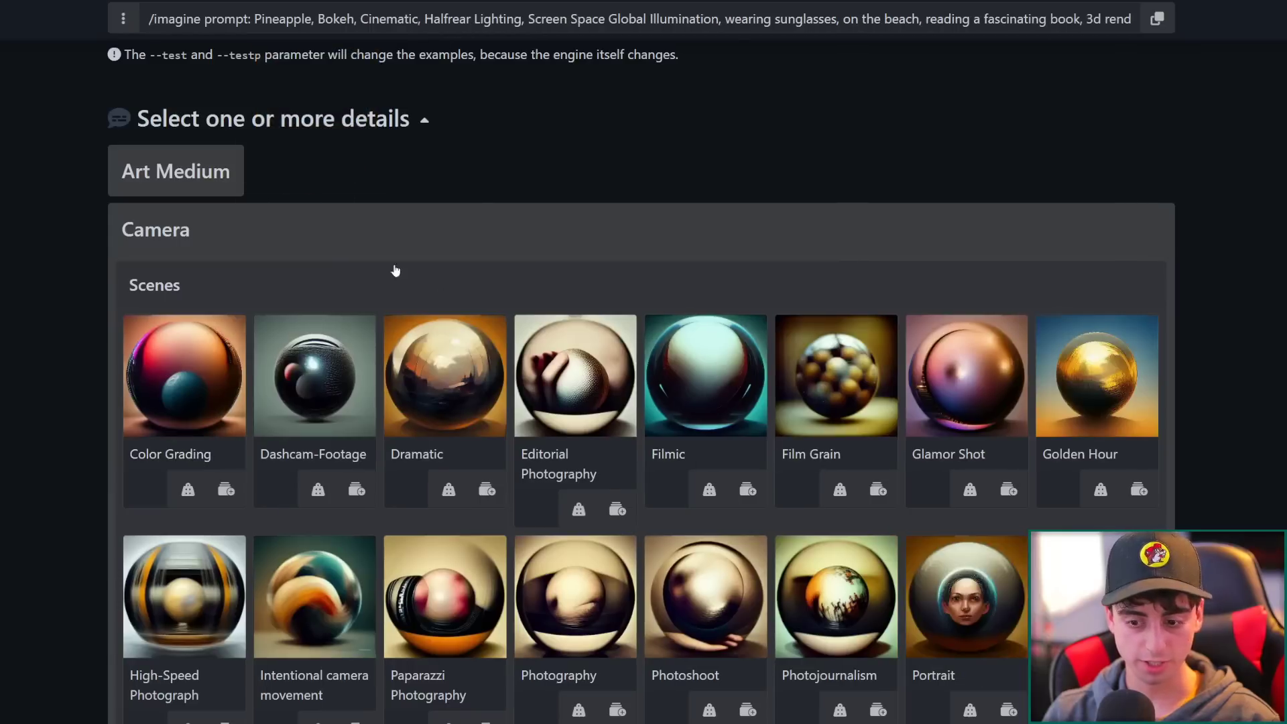
pyautogui.click(166, 231)
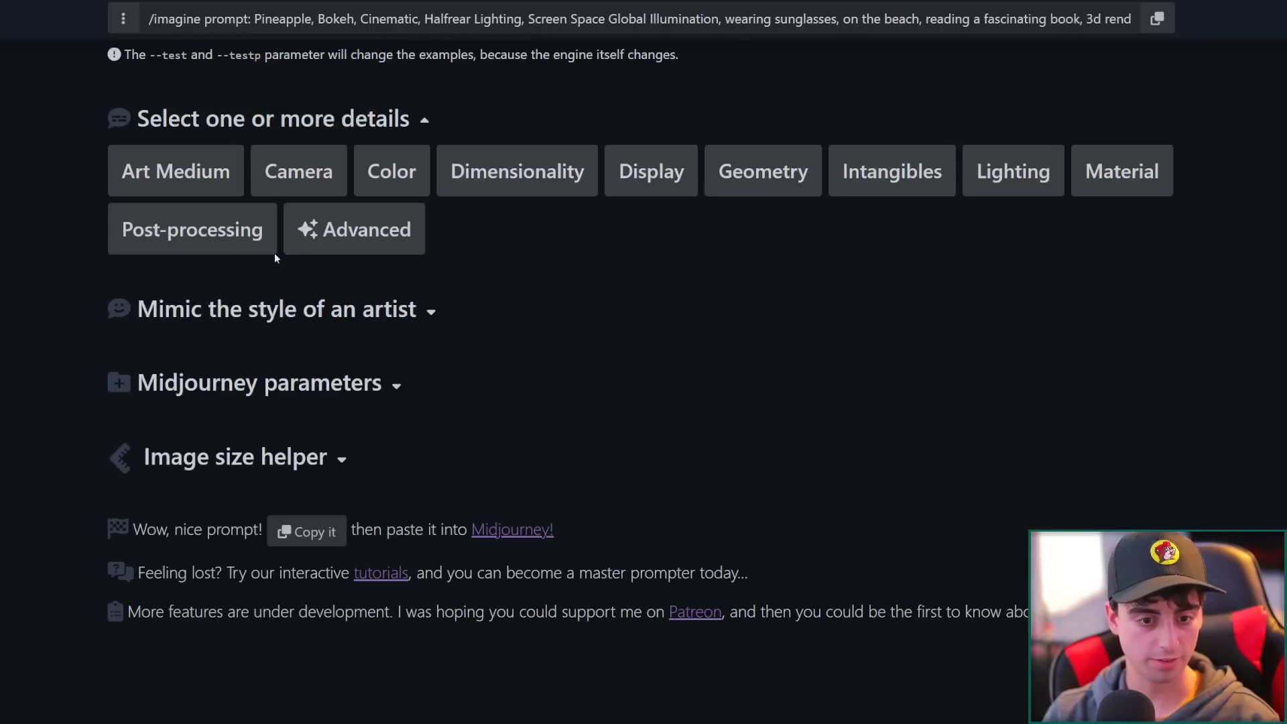
# Add RTX, SSAO, Shaders and SFX from Post-processing's Shaders options
pyautogui.click(229, 236)
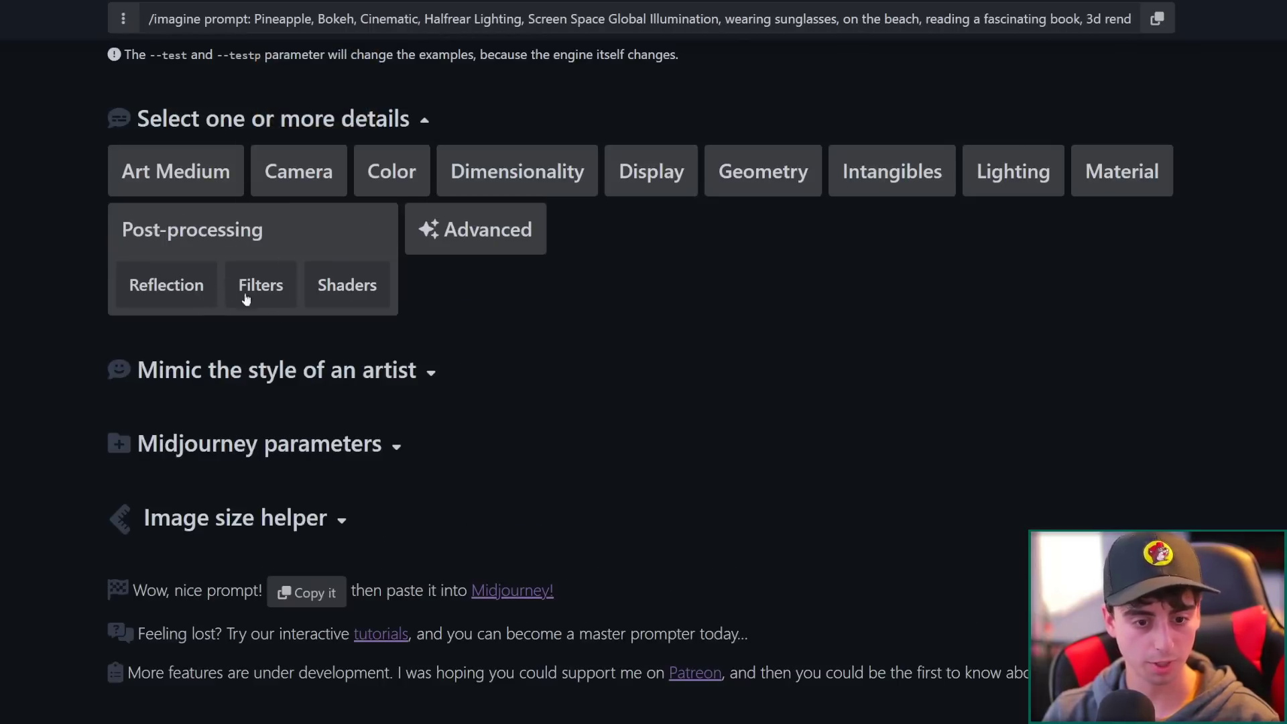
pyautogui.click(332, 285)
pyautogui.scroll(-2, 615, 393)
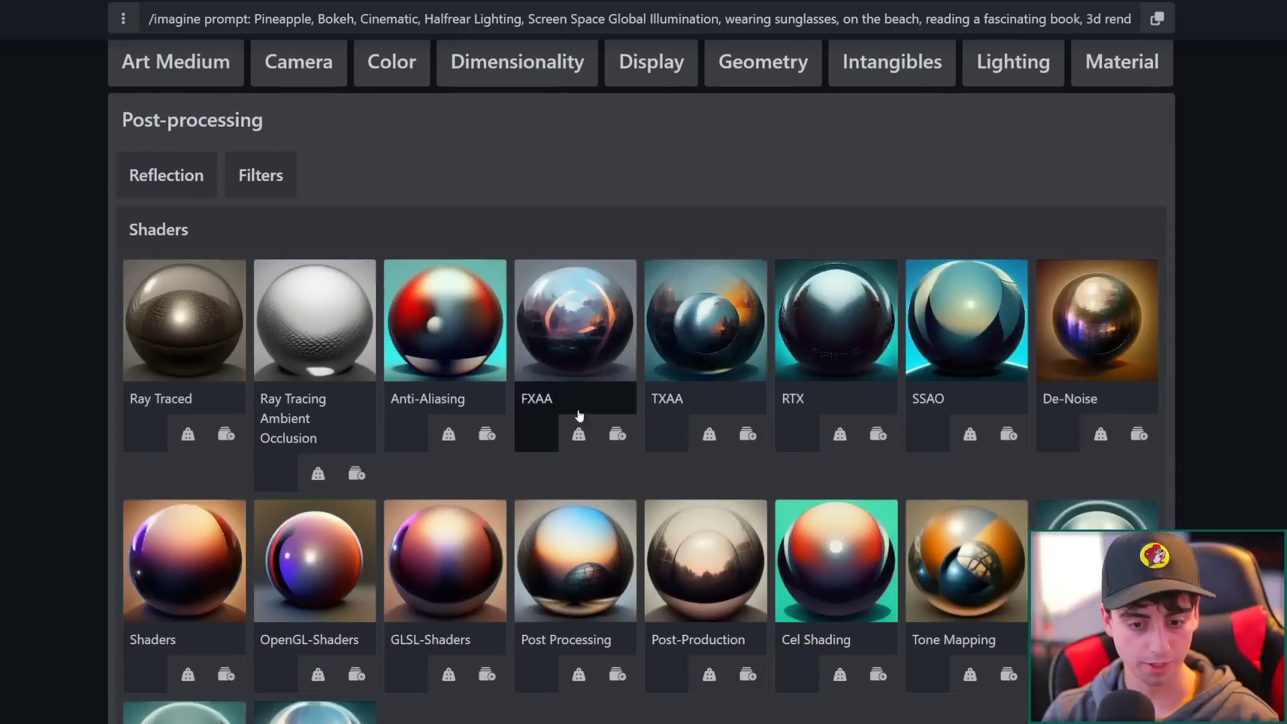
pyautogui.click(829, 407)
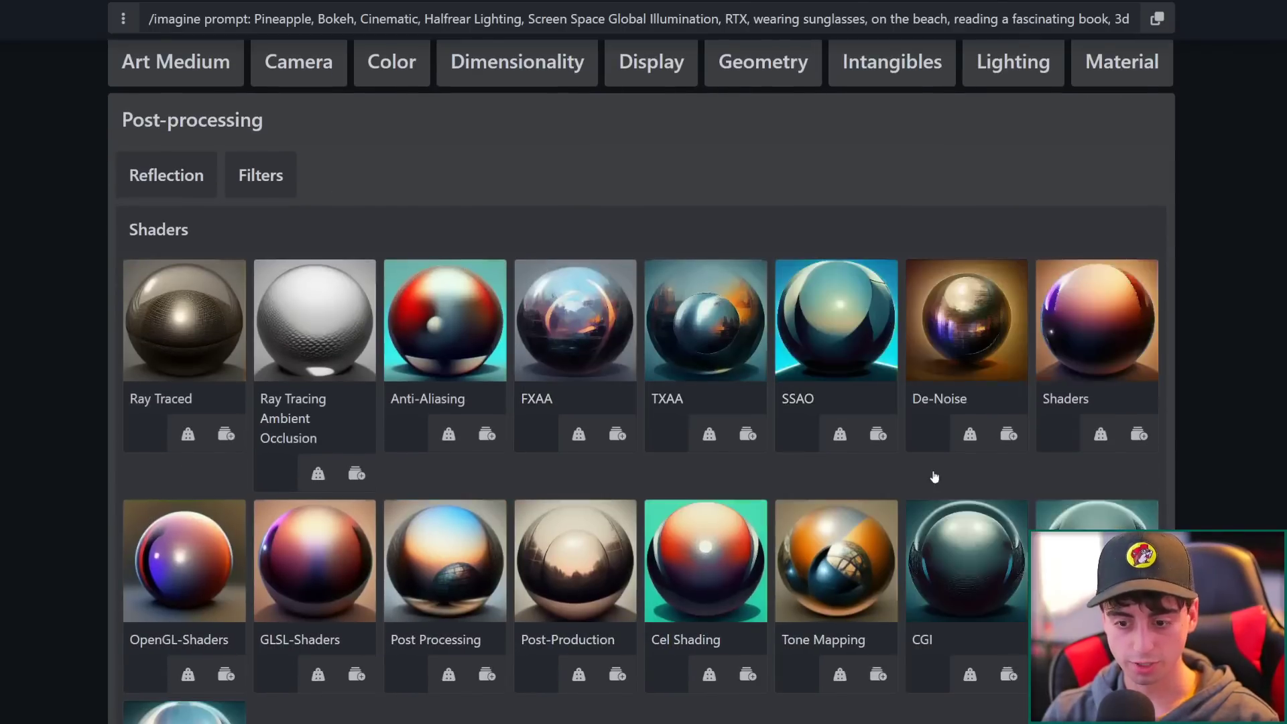
pyautogui.click(848, 411)
pyautogui.click(968, 385)
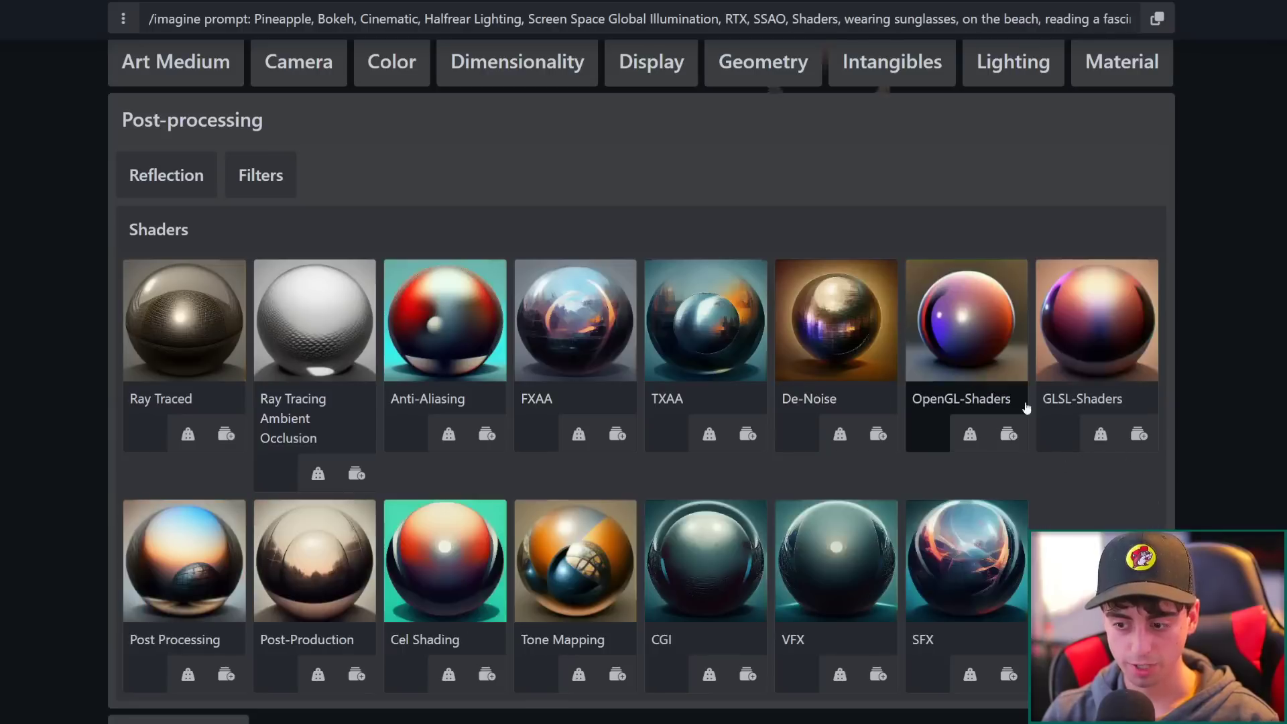
pyautogui.click(968, 644)
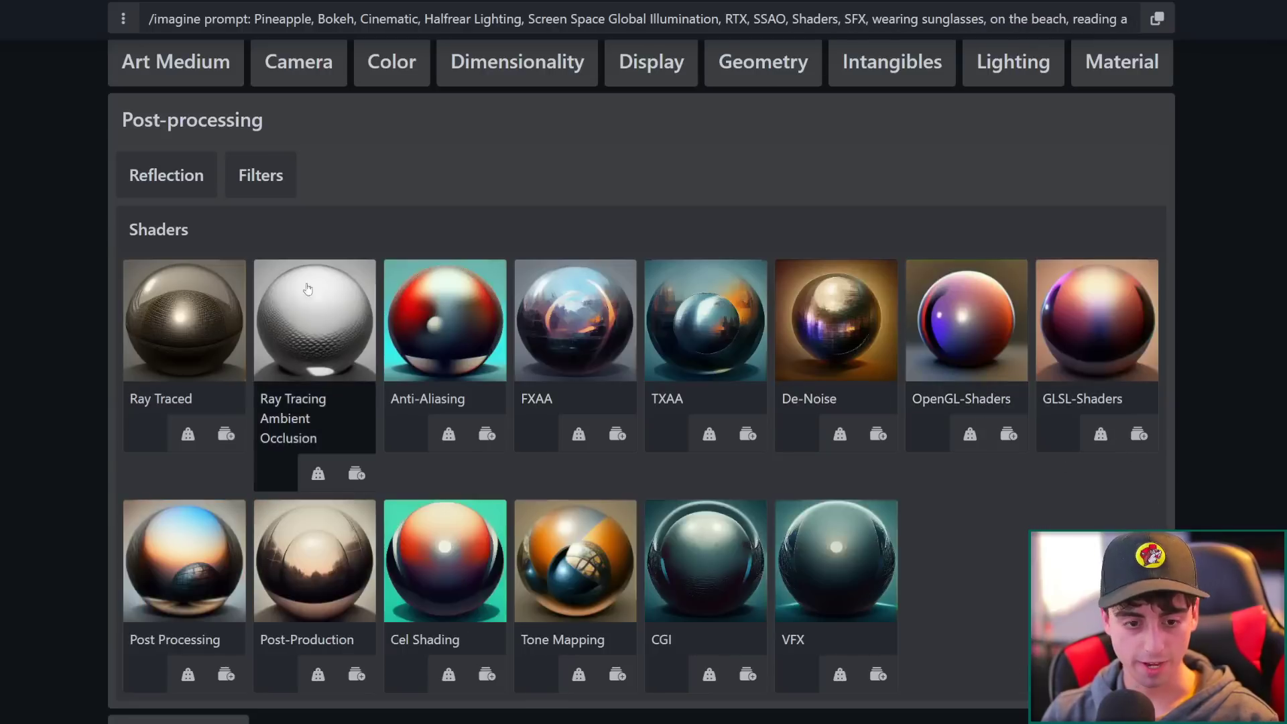
pyautogui.click(162, 129)
pyautogui.click(257, 348)
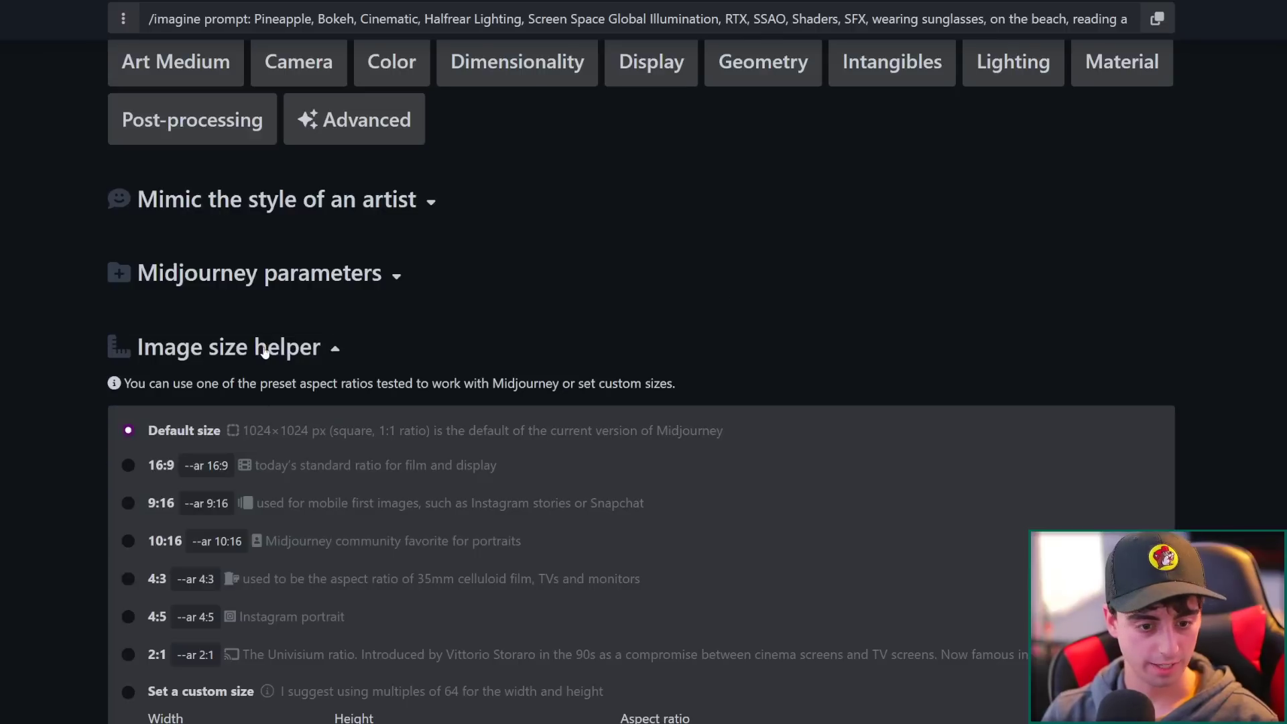
pyautogui.scroll(-3, 395, 393)
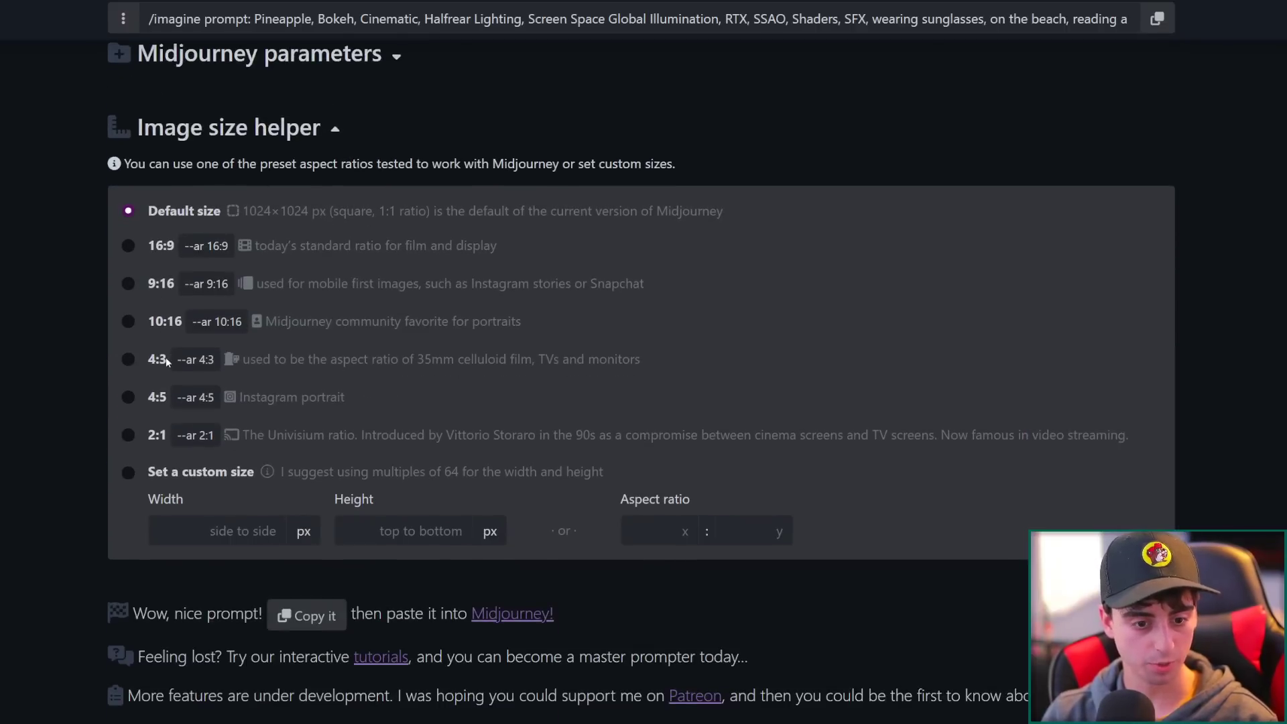
# Set a 10:16 aspect ratio, enable Photo-realism (--testp), and copy the finished prompt
pyautogui.click(136, 322)
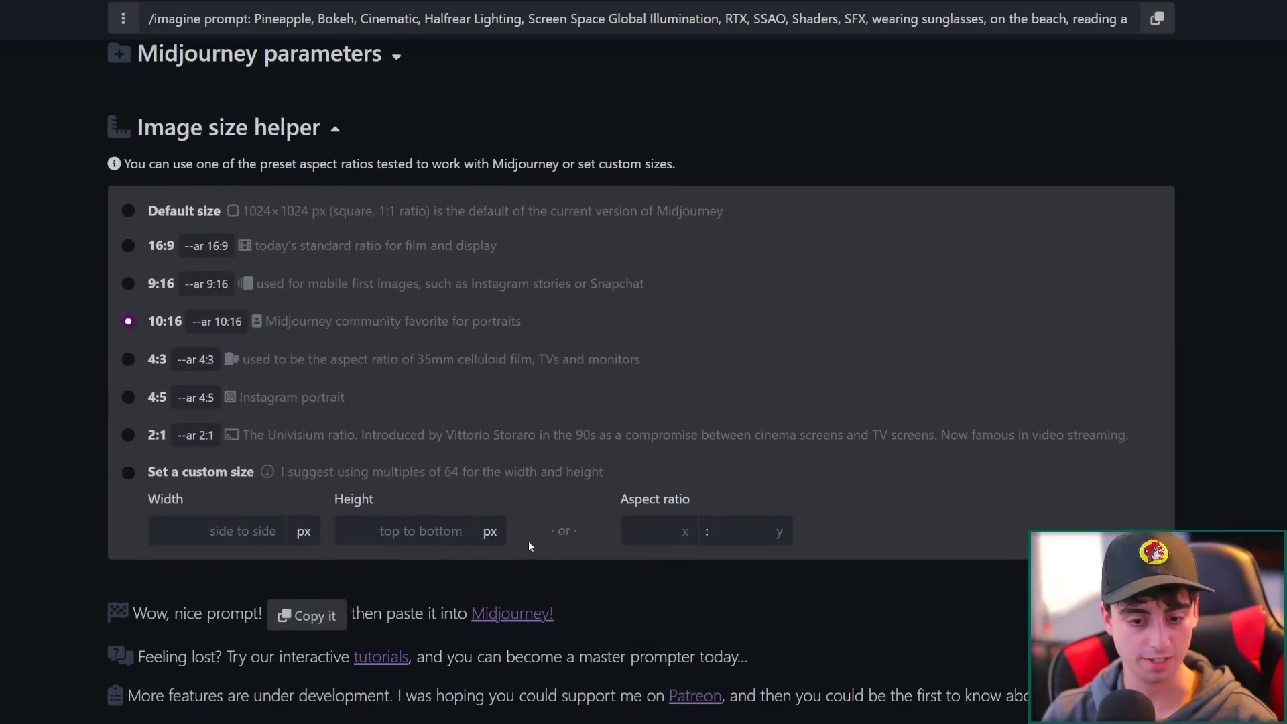
pyautogui.scroll(3, 402, 402)
pyautogui.click(353, 285)
pyautogui.scroll(-2, 460, 416)
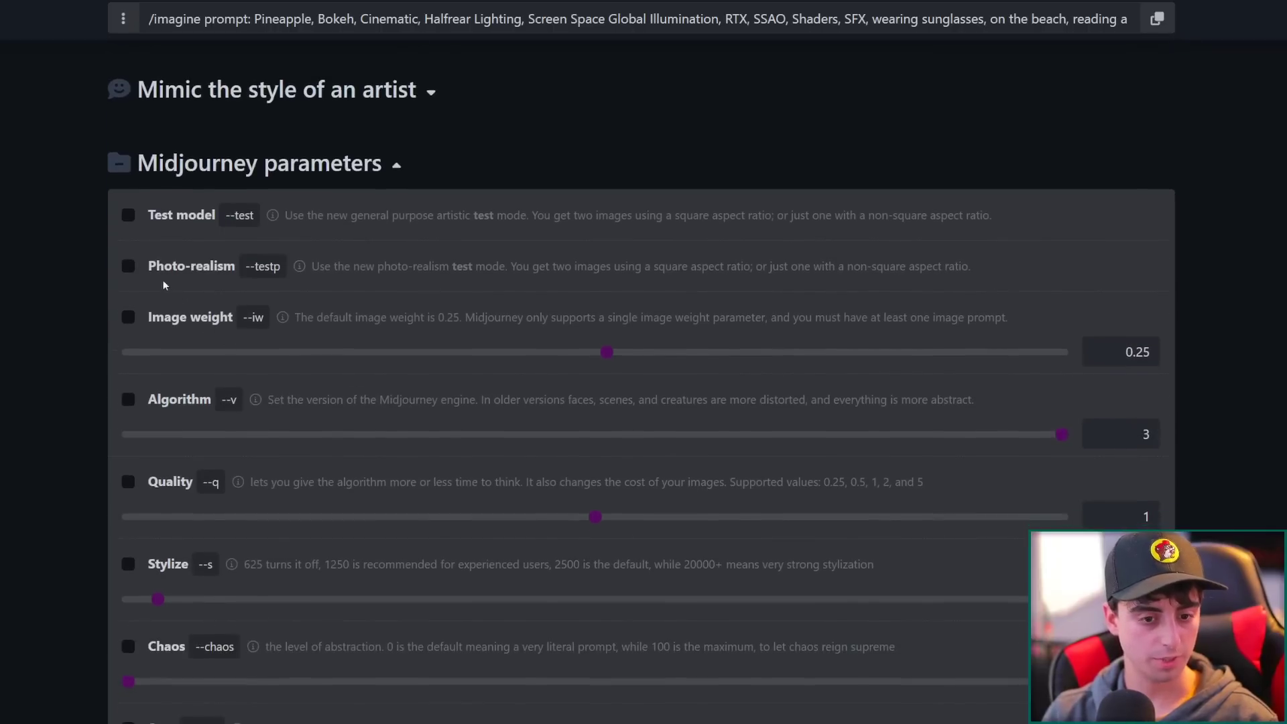
pyautogui.click(128, 268)
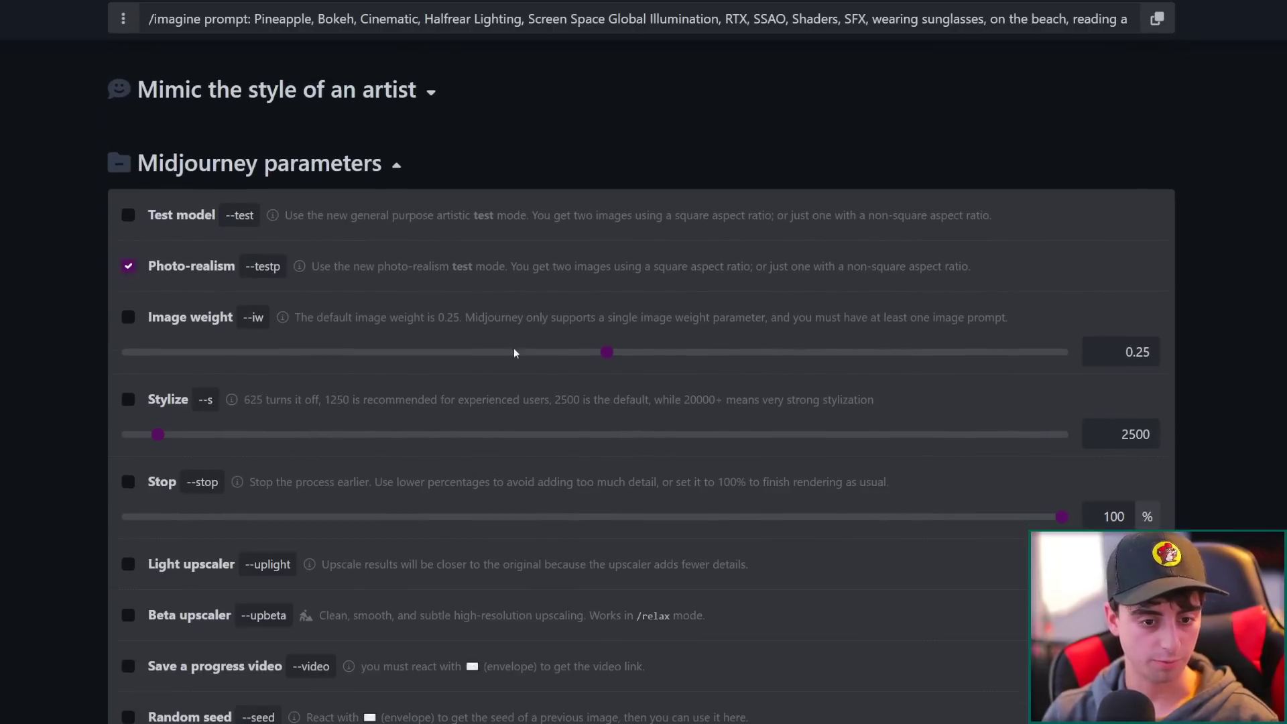
pyautogui.scroll(-13, 335, 433)
pyautogui.scroll(8, 388, 453)
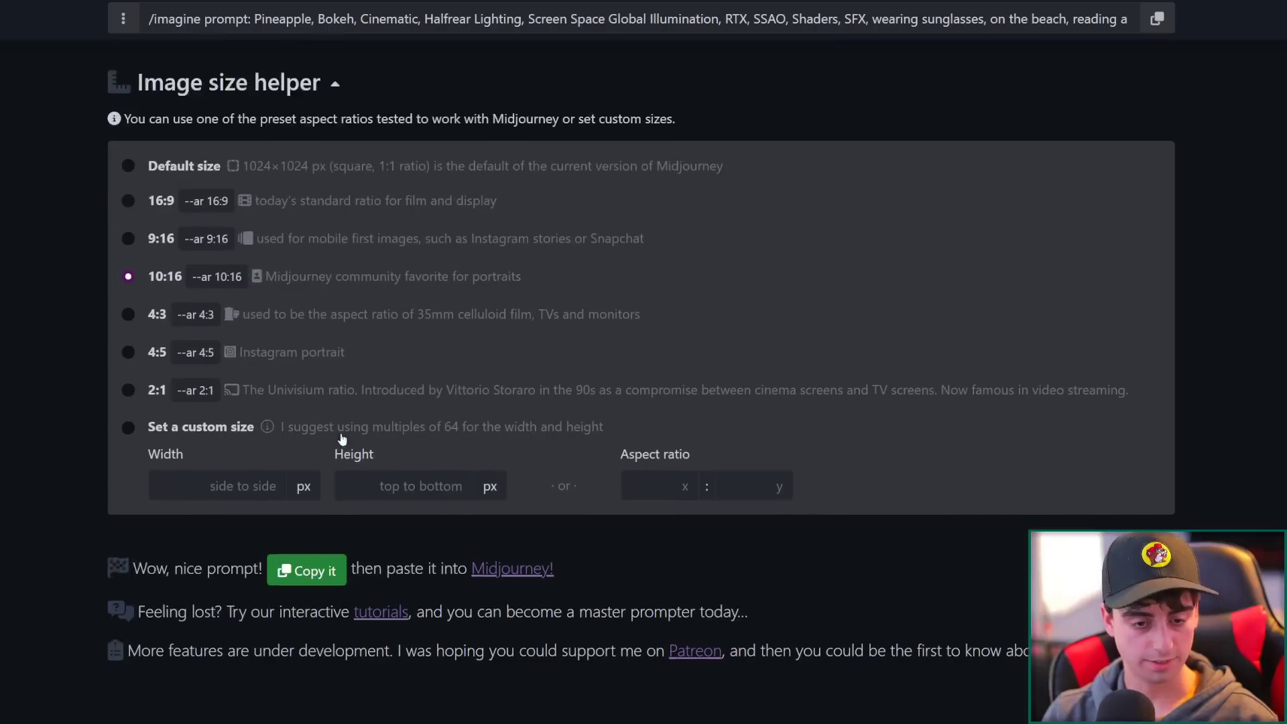
pyautogui.scroll(12, 388, 450)
pyautogui.scroll(-11, 448, 484)
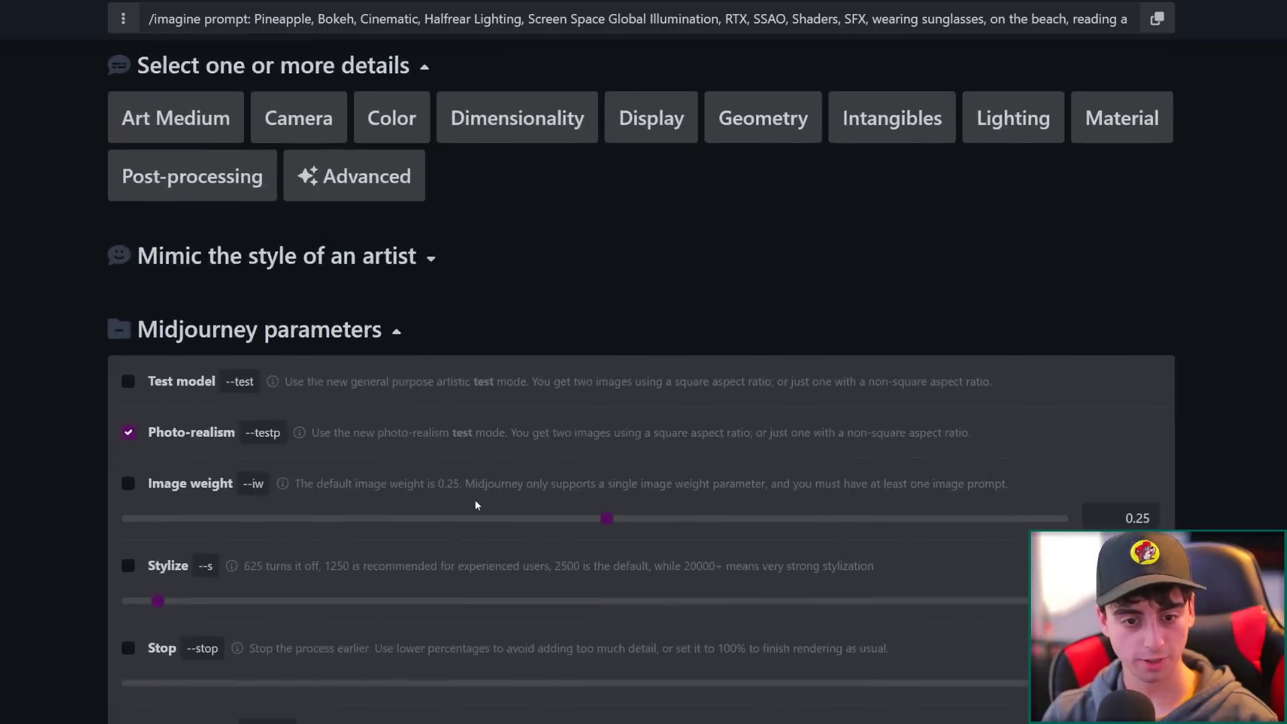
pyautogui.scroll(-10, 433, 493)
pyautogui.click(306, 387)
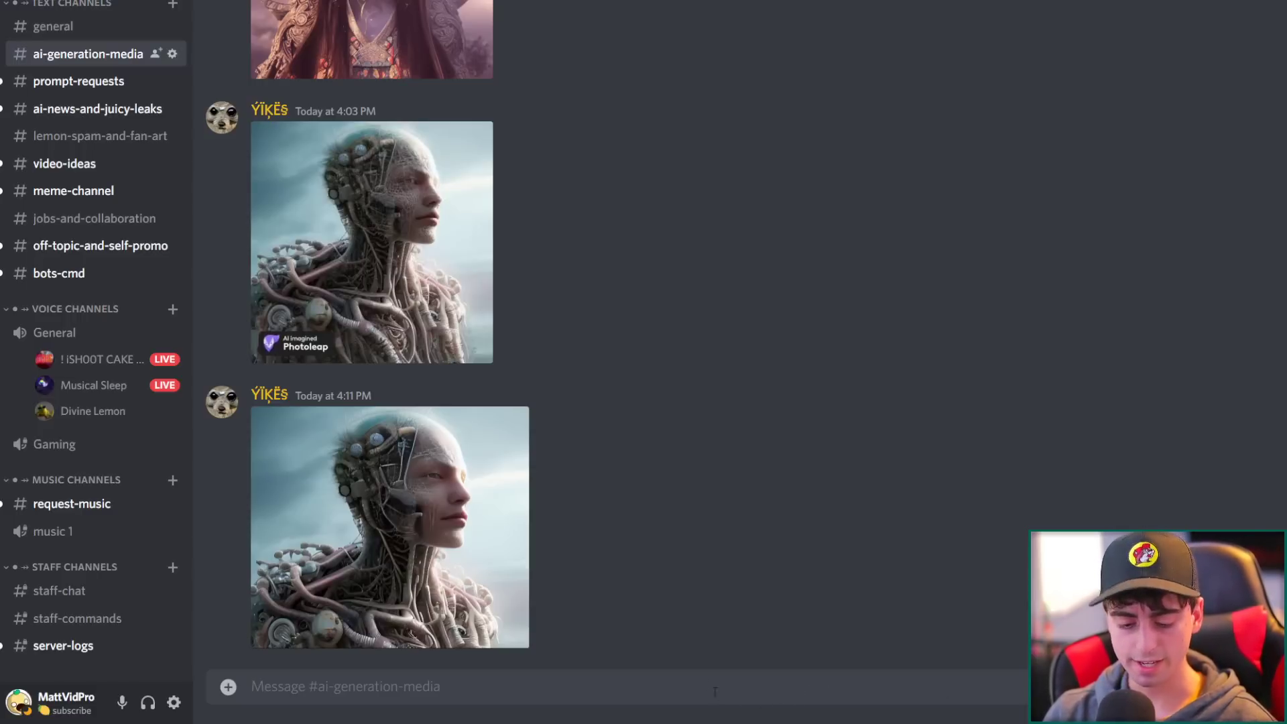
# Start a message in Discord's #ai-generation-media channel
pyautogui.click(771, 690)
# Run /imagine with the pasted pineapple prompt (--testp --ar 10:16) and enlarge the generated image
pyautogui.write('/im')
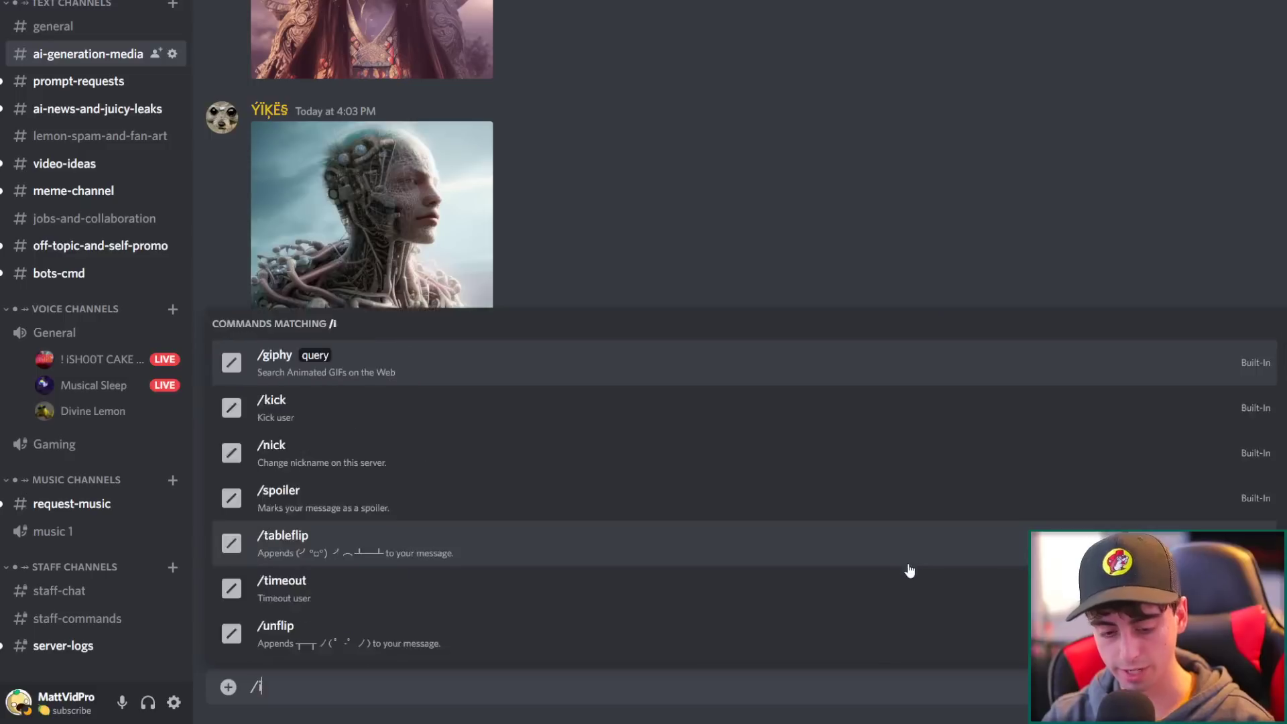
pyautogui.click(376, 361)
pyautogui.hotkey('ctrl', 'v')
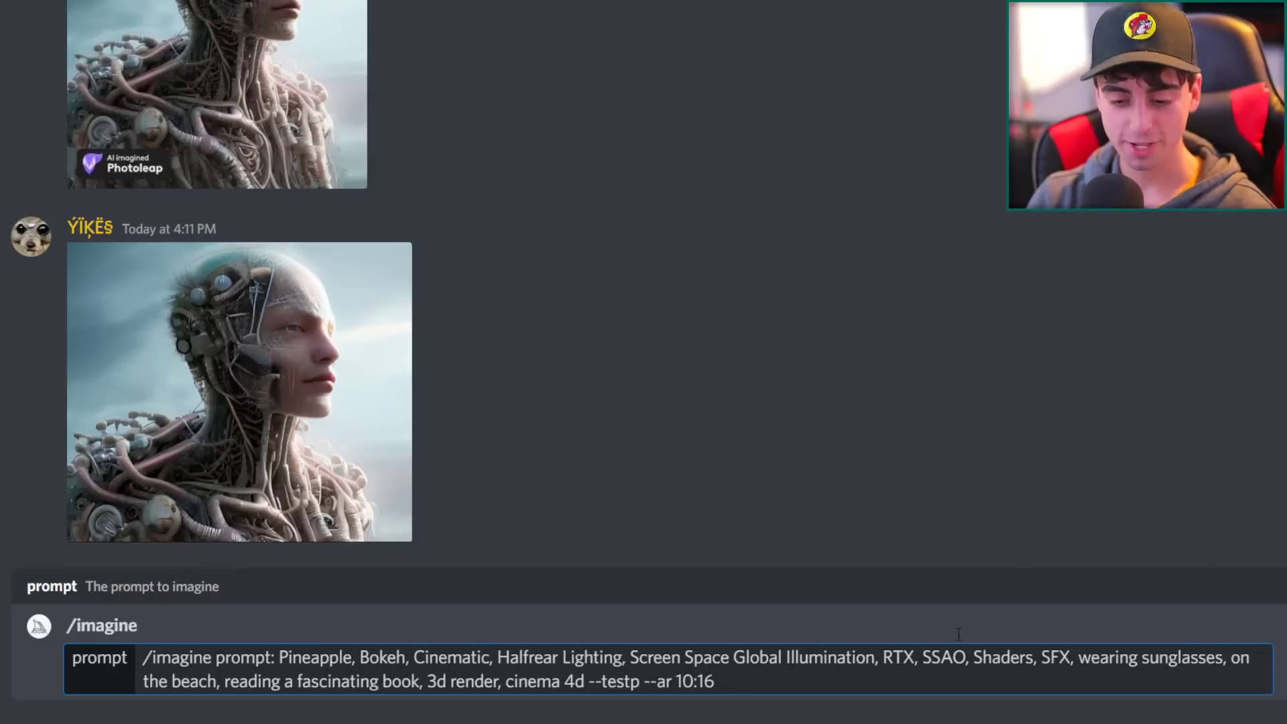
pyautogui.press('Return')
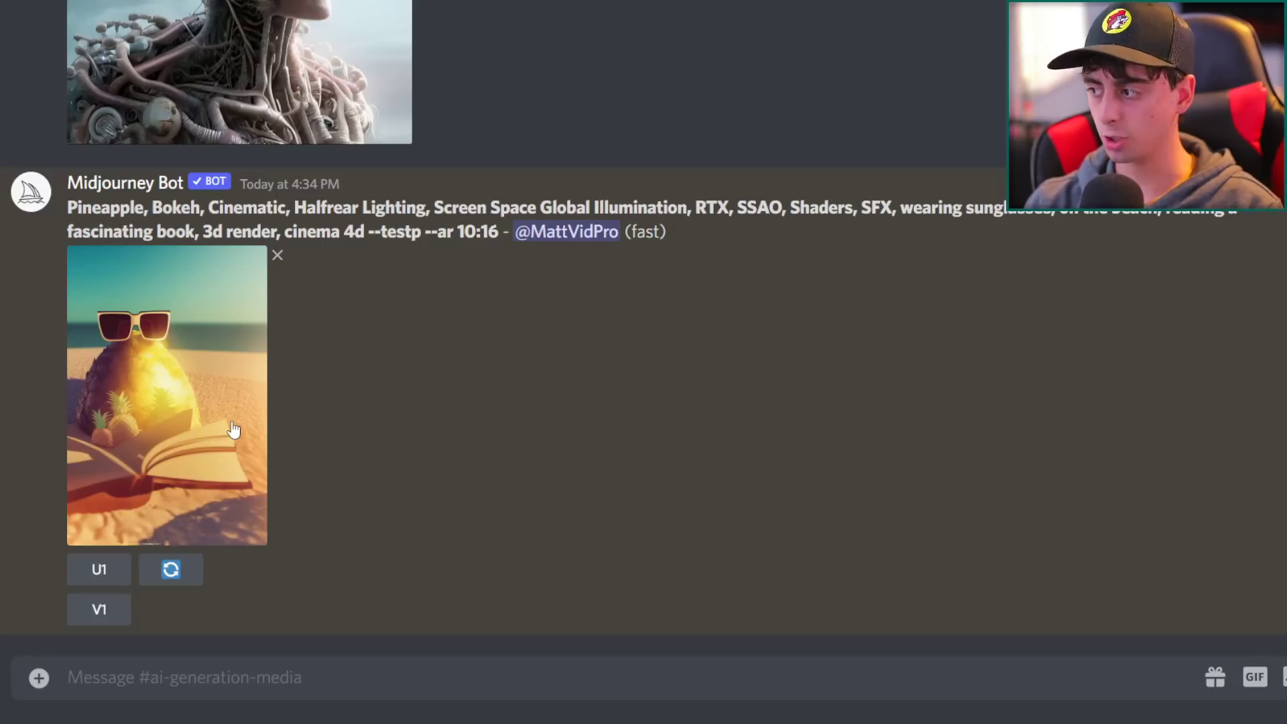
pyautogui.click(232, 431)
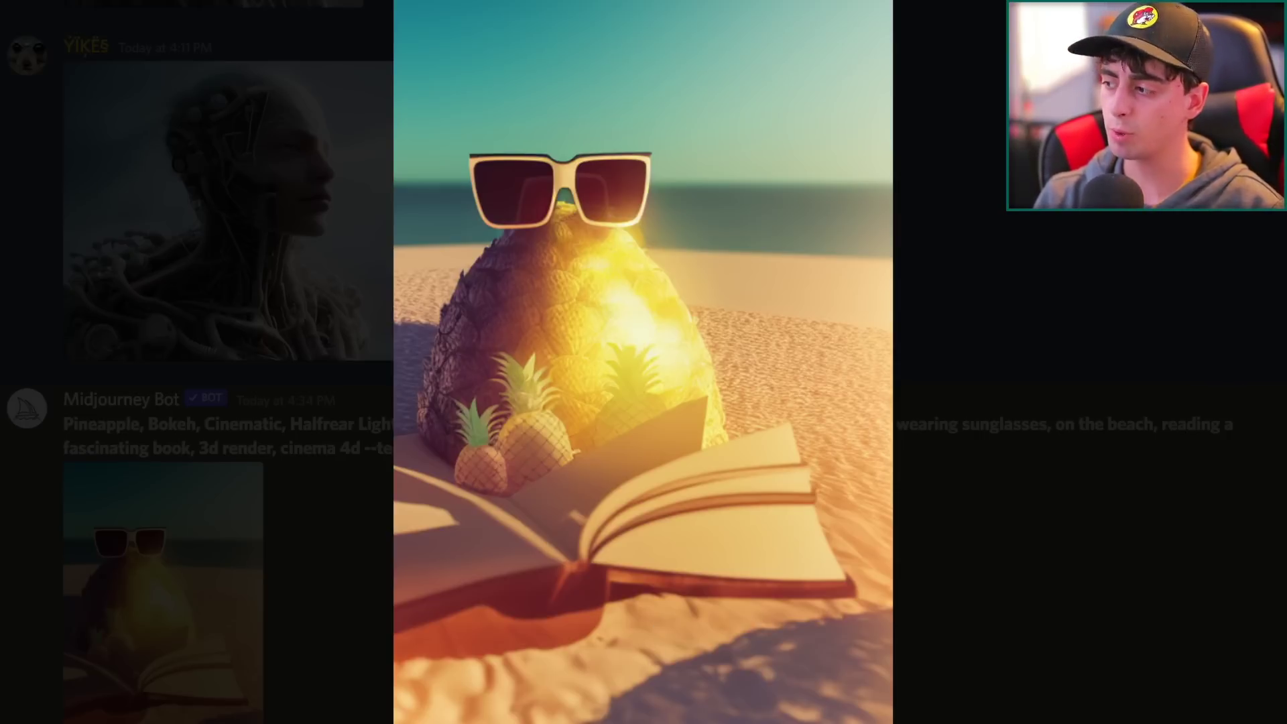
# Close the enlarged image of the sunglasses-wearing pineapple reading on the beach
pyautogui.click(1088, 603)
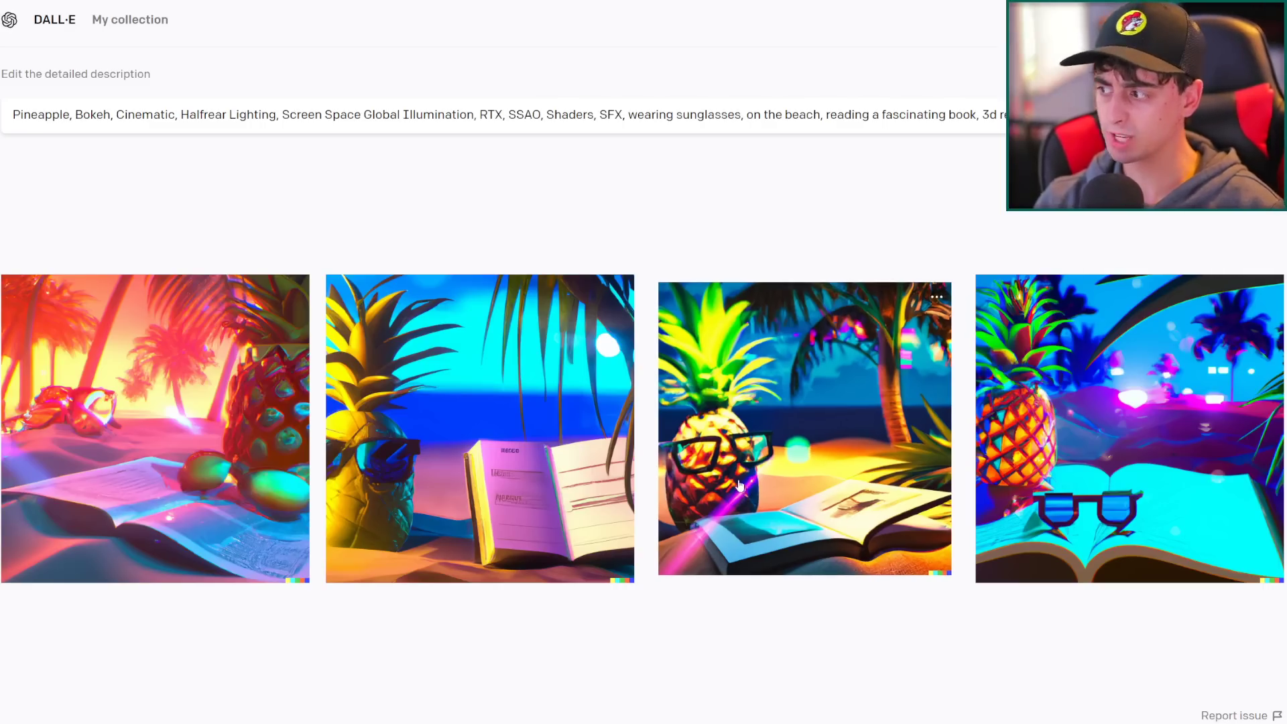
pyautogui.click(149, 474)
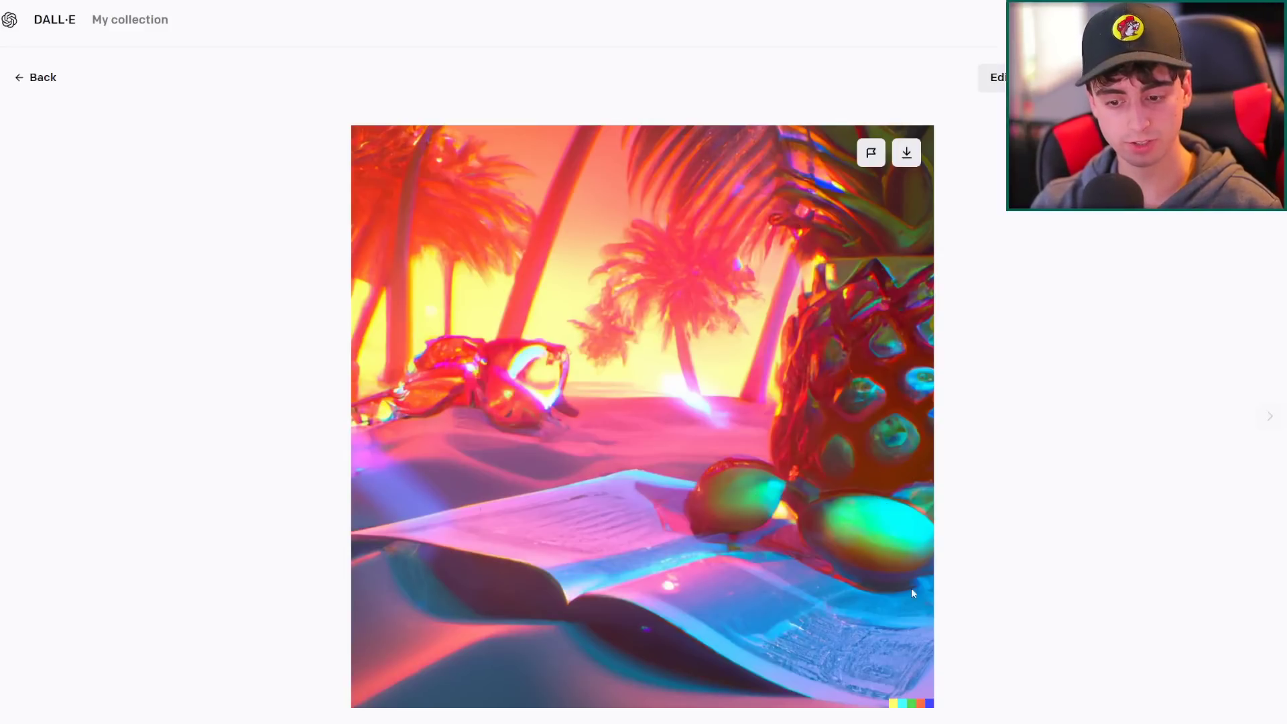
pyautogui.click(1271, 417)
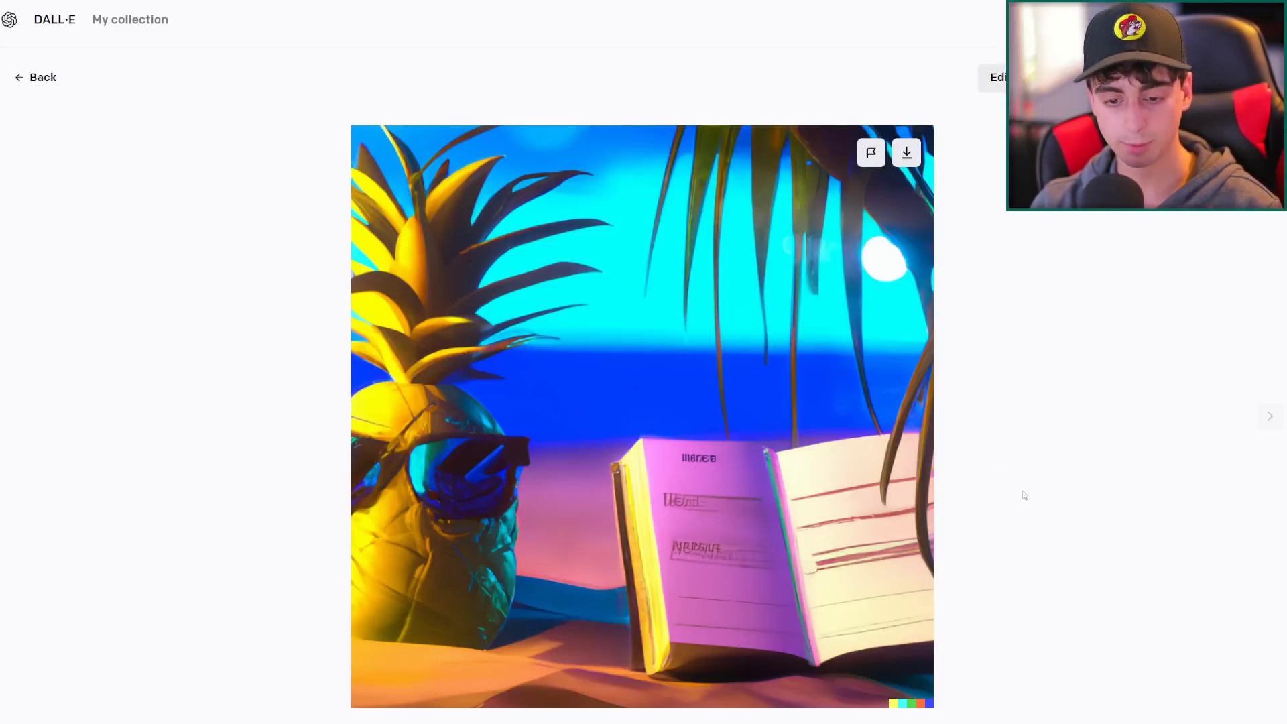
pyautogui.click(1270, 415)
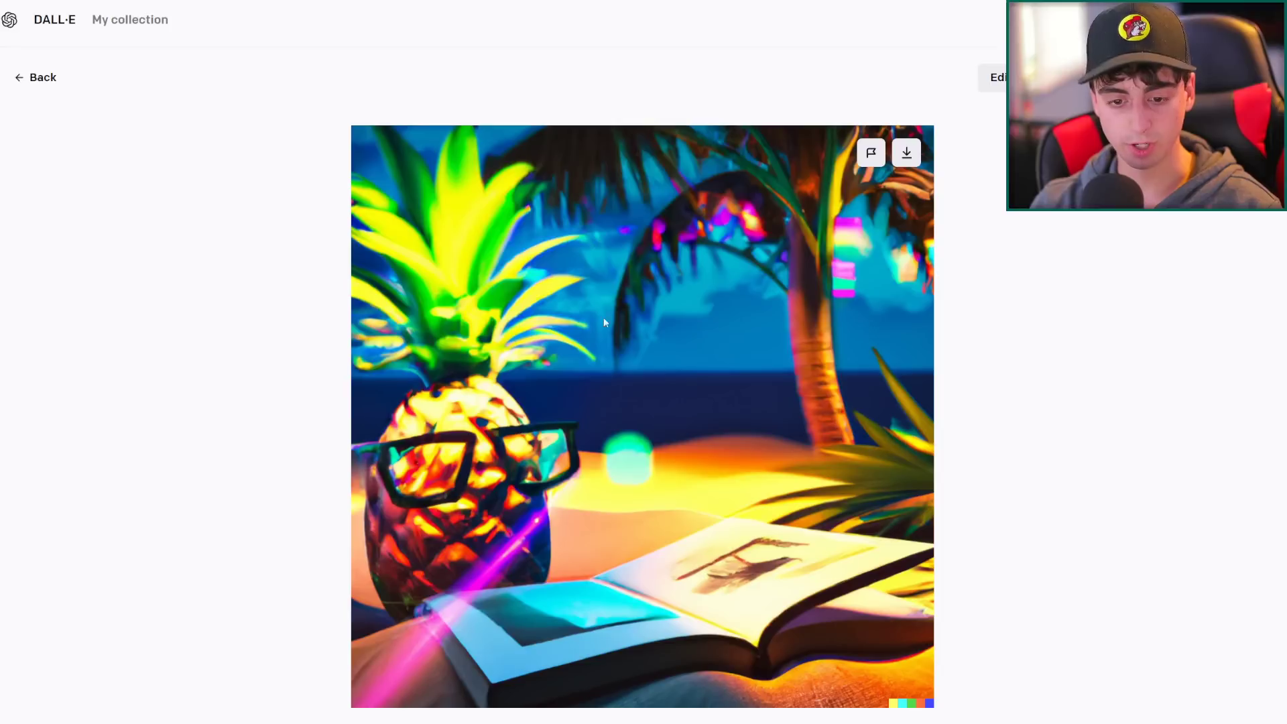
pyautogui.click(1267, 416)
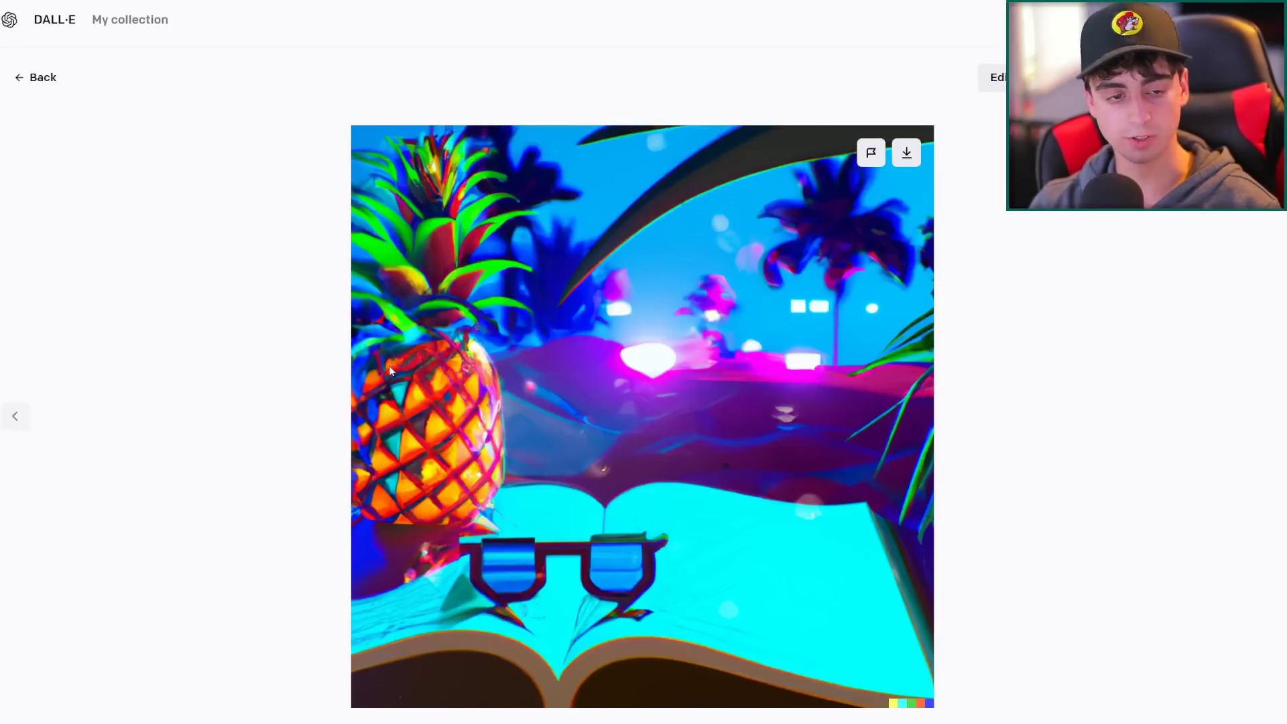
pyautogui.click(41, 77)
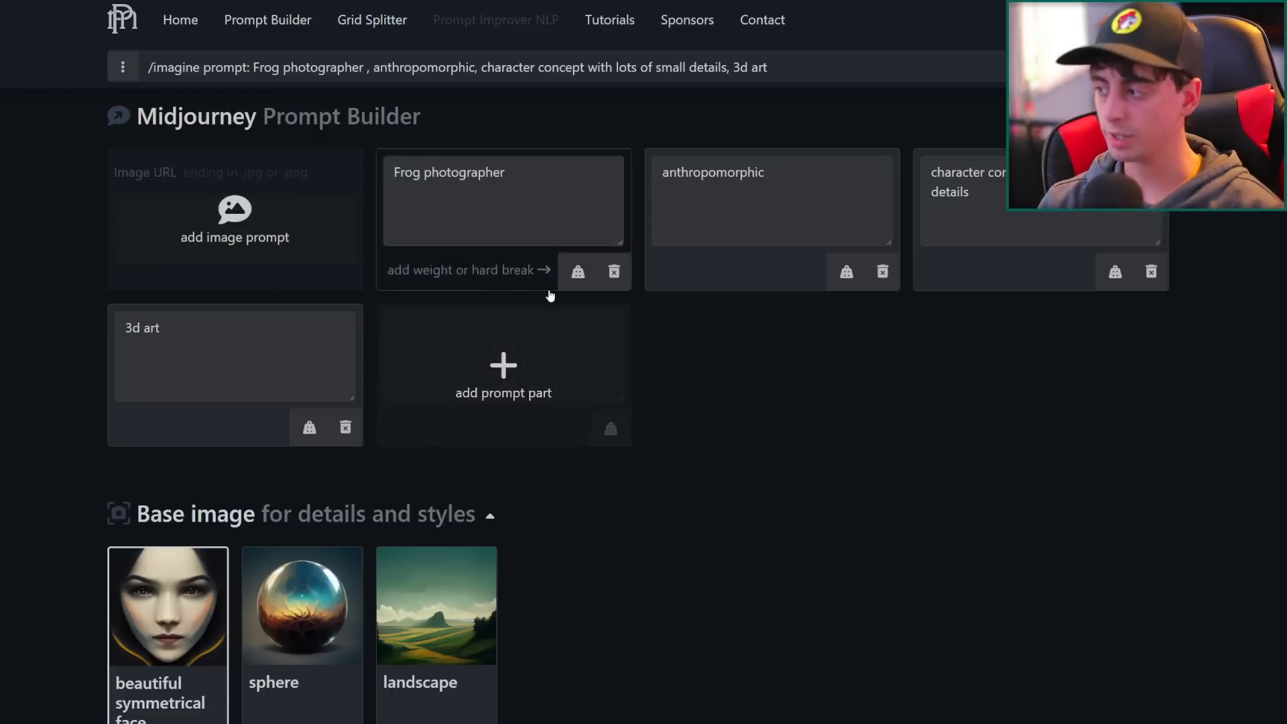
# Add weight breaks to the Frog photographer, anthropomorphic and character concept parts
pyautogui.scroll(-1, 663, 380)
pyautogui.scroll(1, 663, 379)
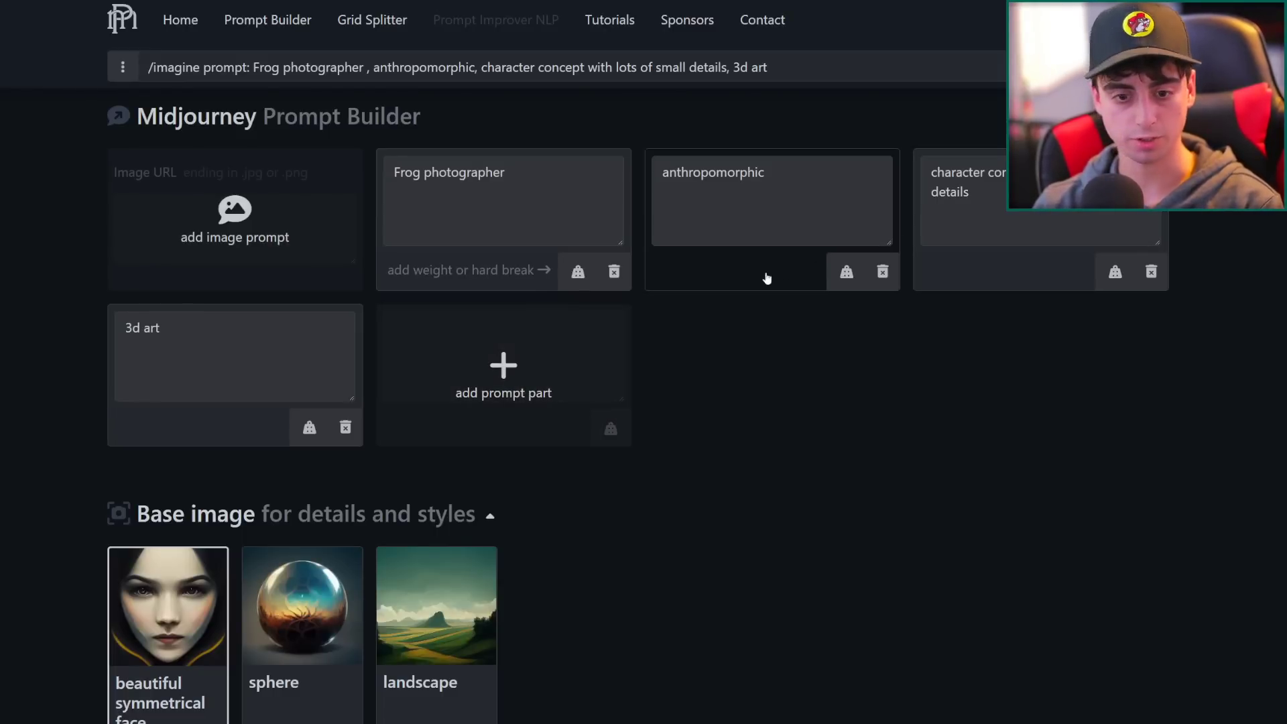
pyautogui.click(469, 271)
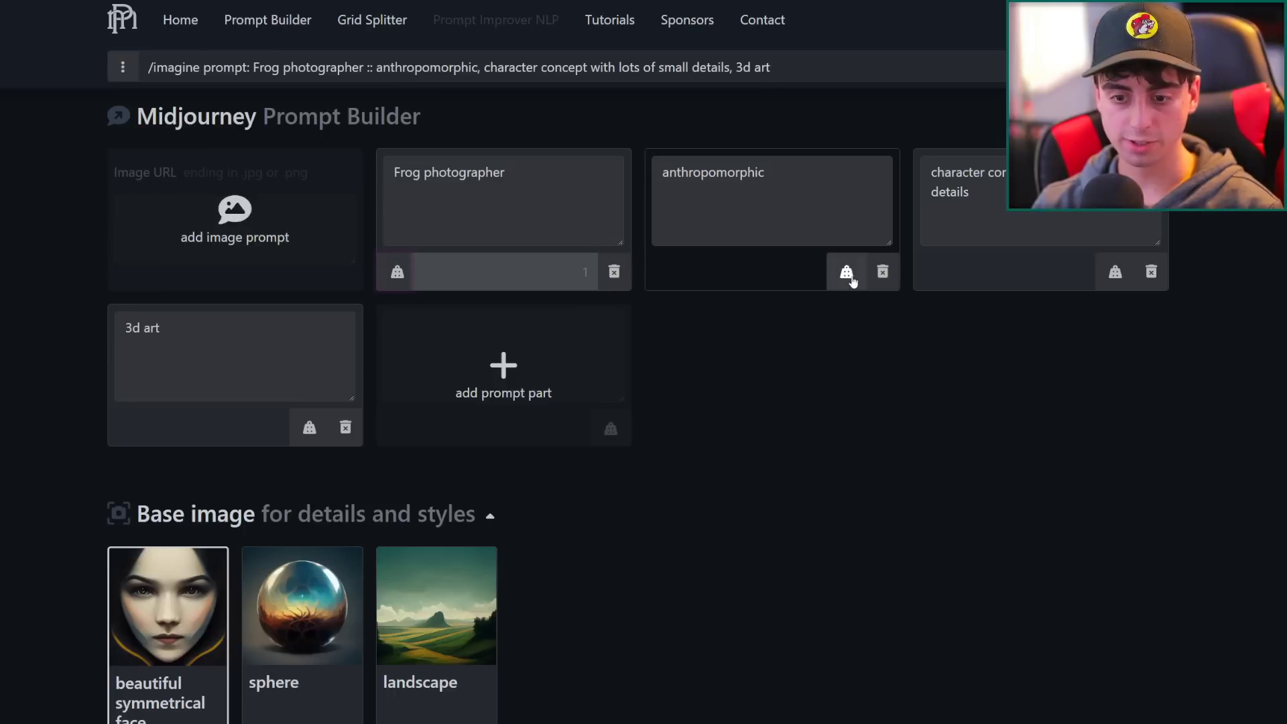
pyautogui.click(847, 271)
pyautogui.click(1115, 272)
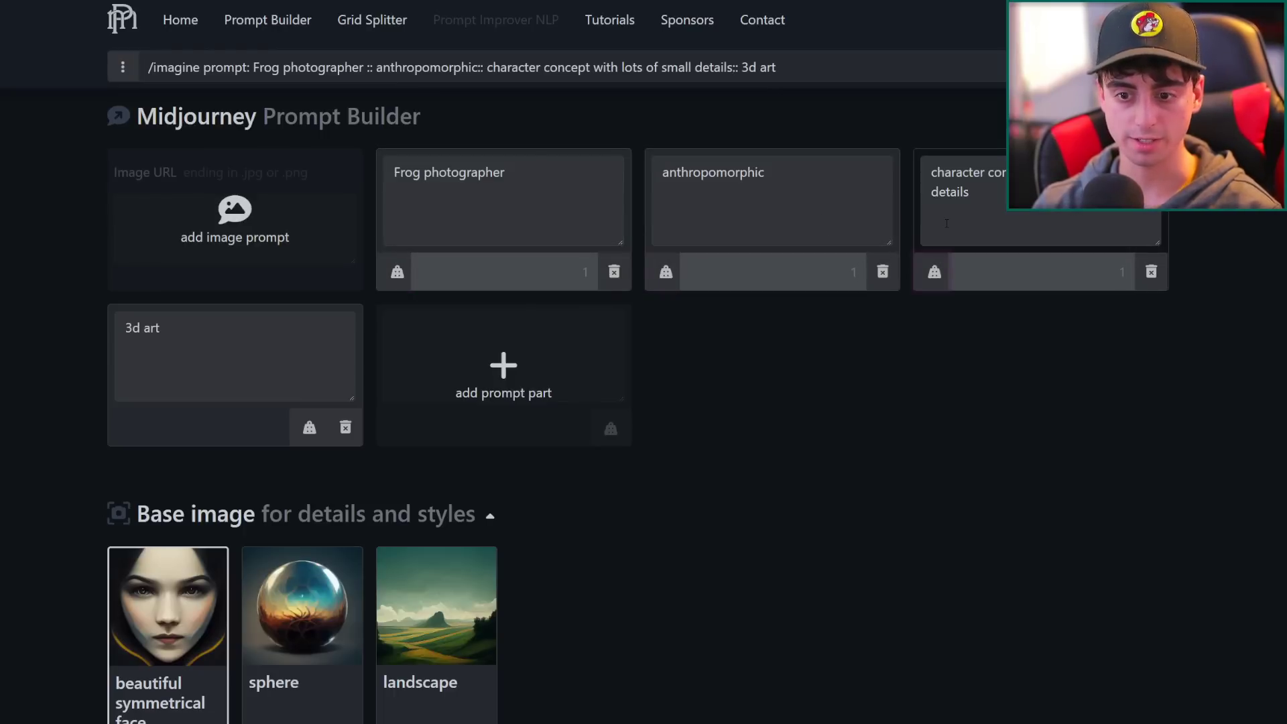
# Pick the sphere as base image and expand the detail categories
pyautogui.scroll(-3, 293, 452)
pyautogui.click(308, 402)
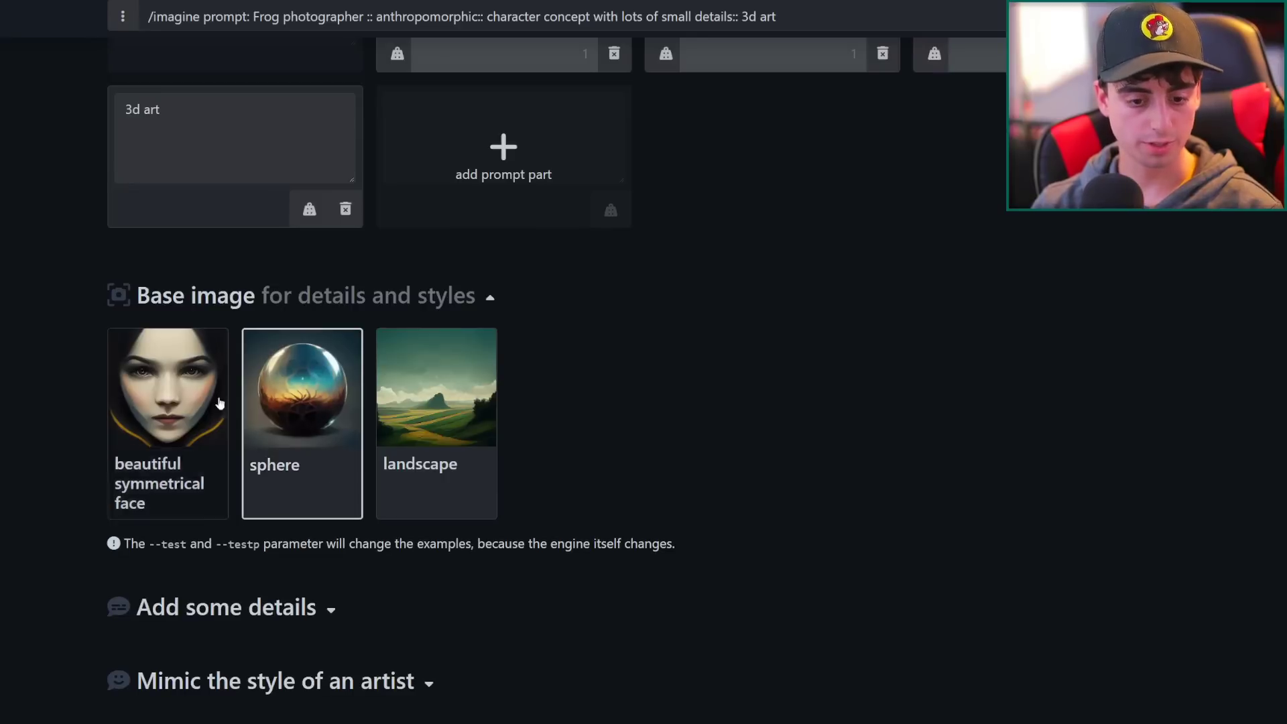
pyautogui.scroll(-4, 643, 437)
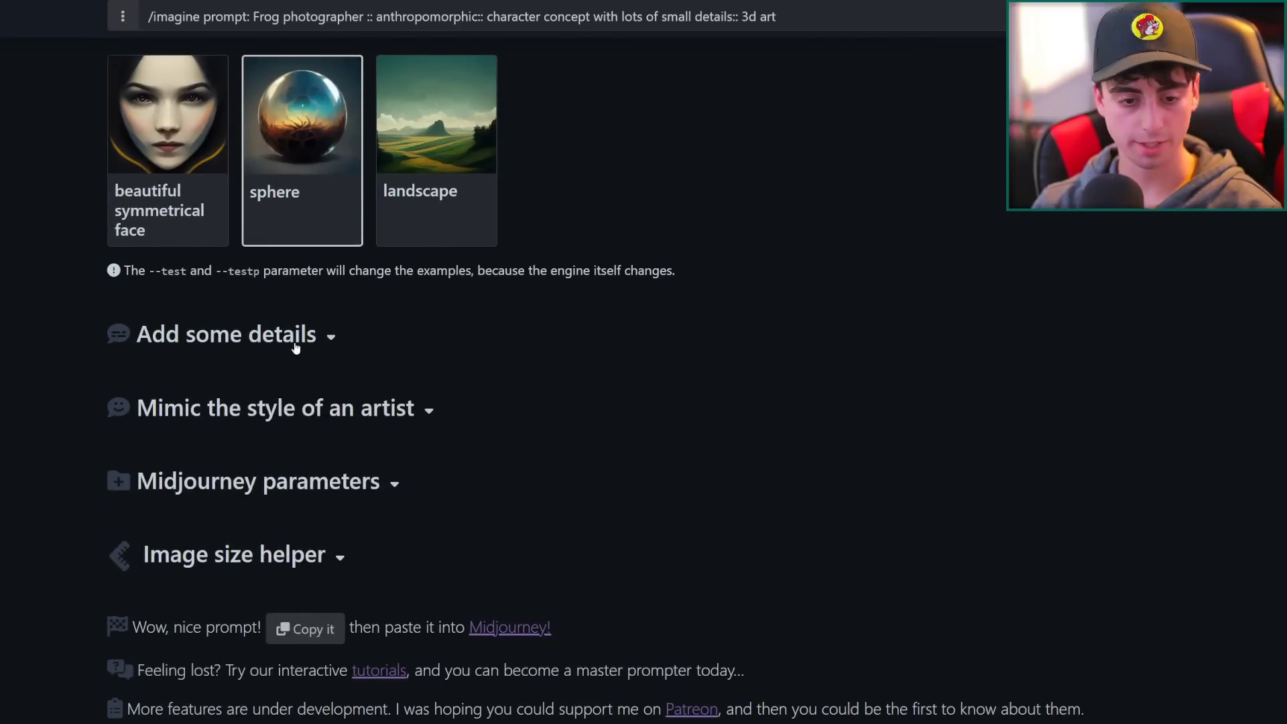
pyautogui.click(374, 339)
# Add F/2.8 from the camera options and Tonal Colors to the frog prompt
pyautogui.click(192, 396)
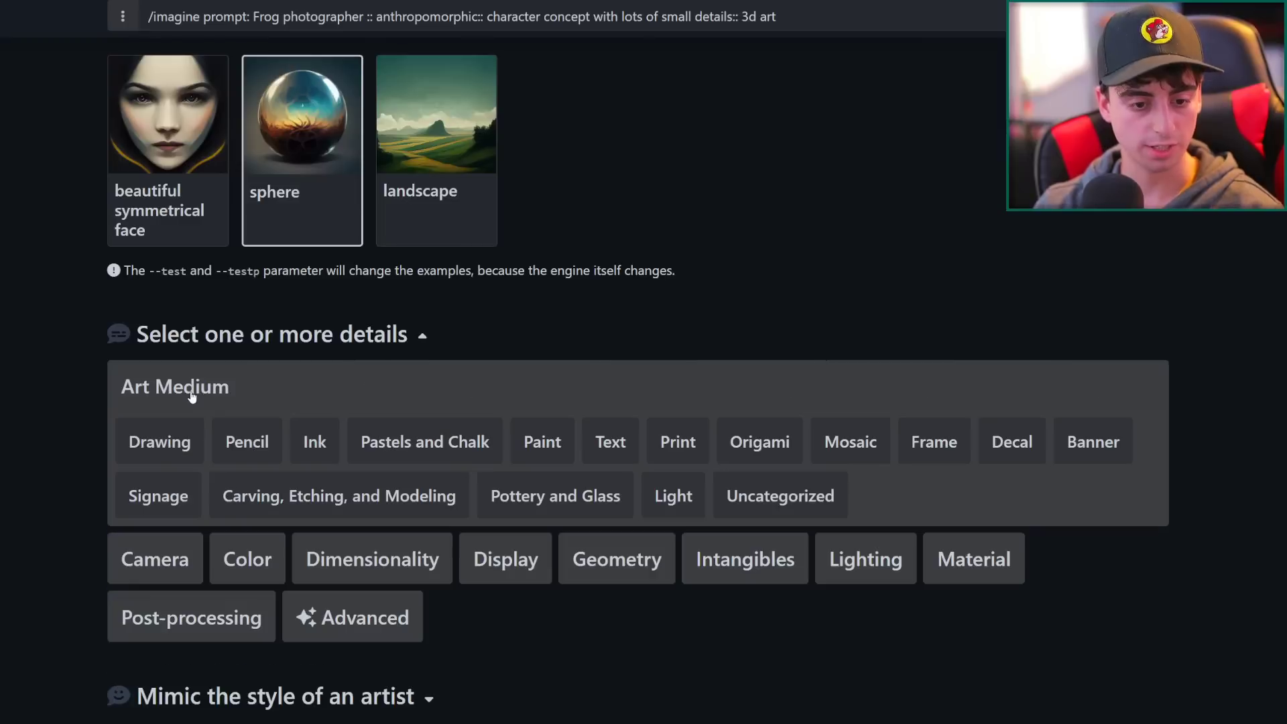
pyautogui.click(304, 417)
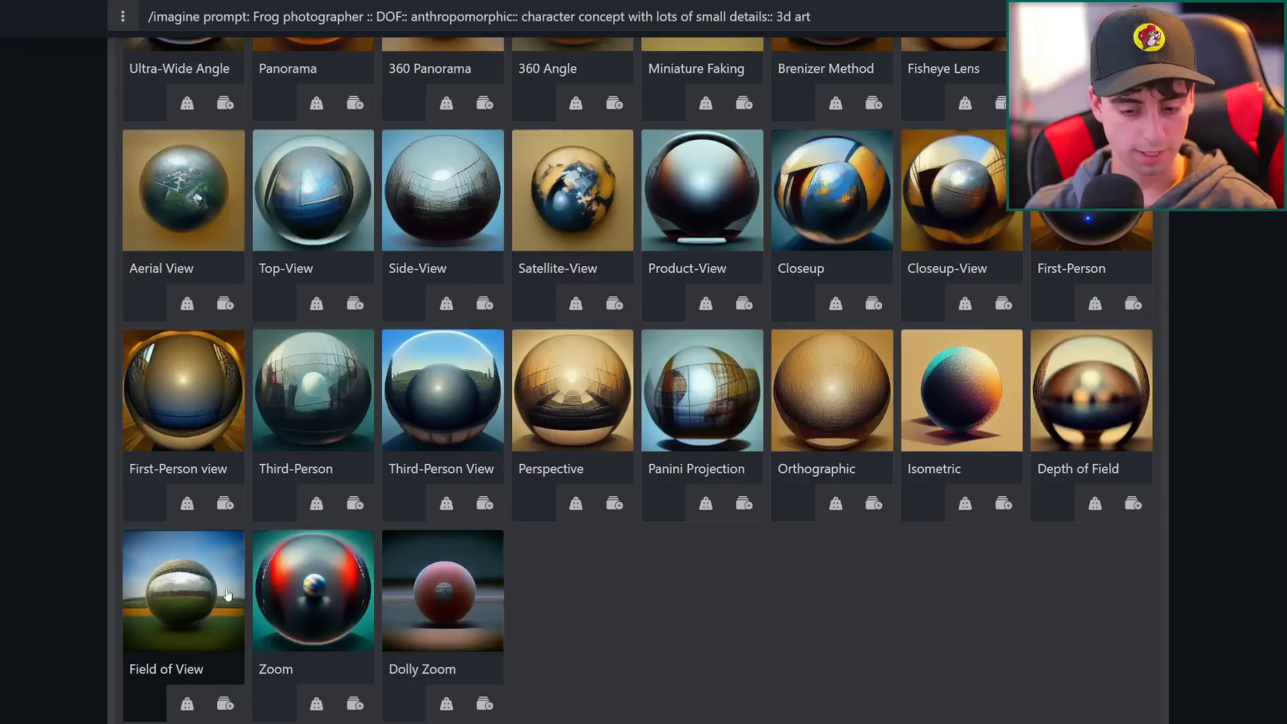
pyautogui.scroll(10, 258, 502)
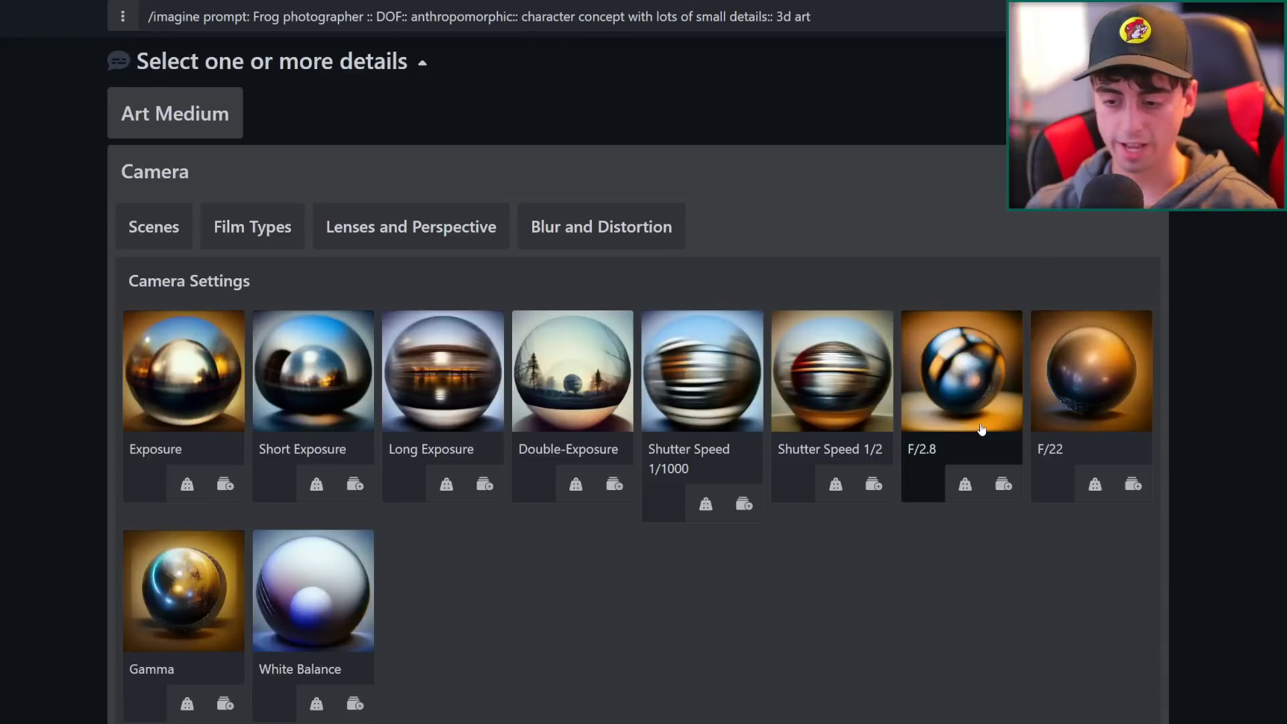
pyautogui.click(979, 429)
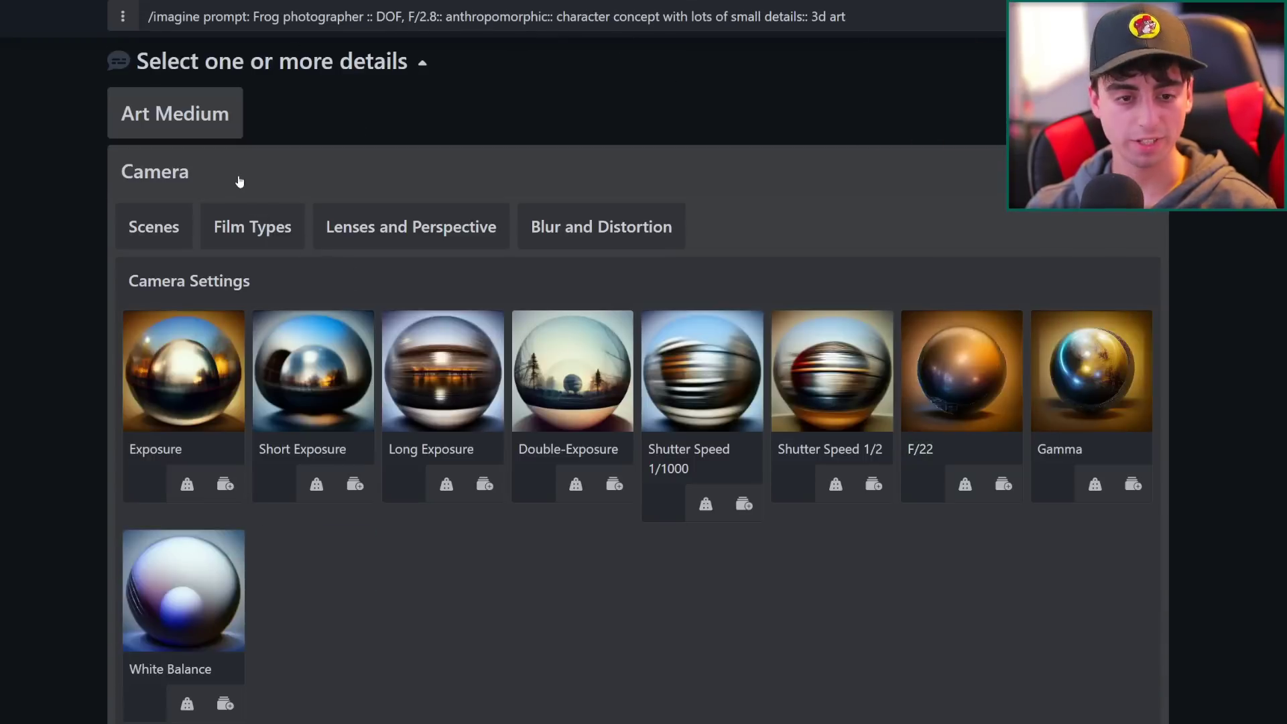
pyautogui.click(258, 185)
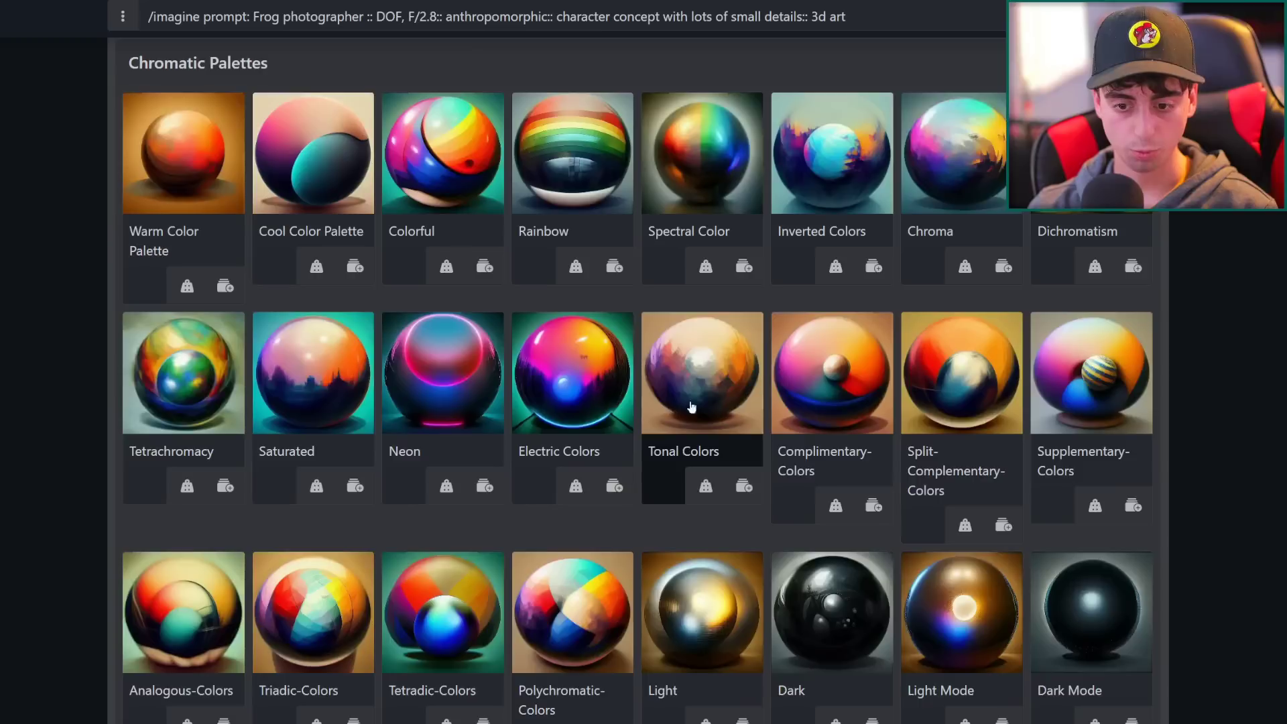
pyautogui.click(690, 403)
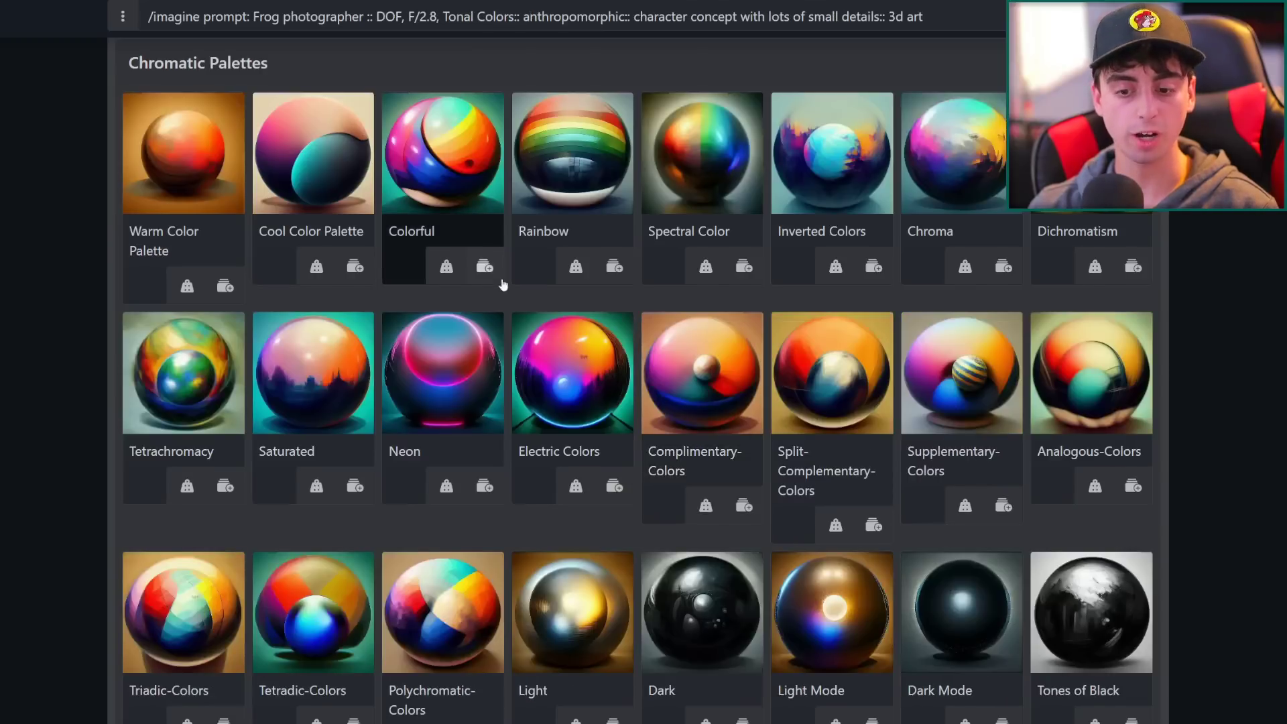
# Add Complimentary-Colors and 3D to the frog prompt, collapsing the post-processing options
pyautogui.scroll(3, 343, 236)
pyautogui.click(326, 238)
pyautogui.click(371, 183)
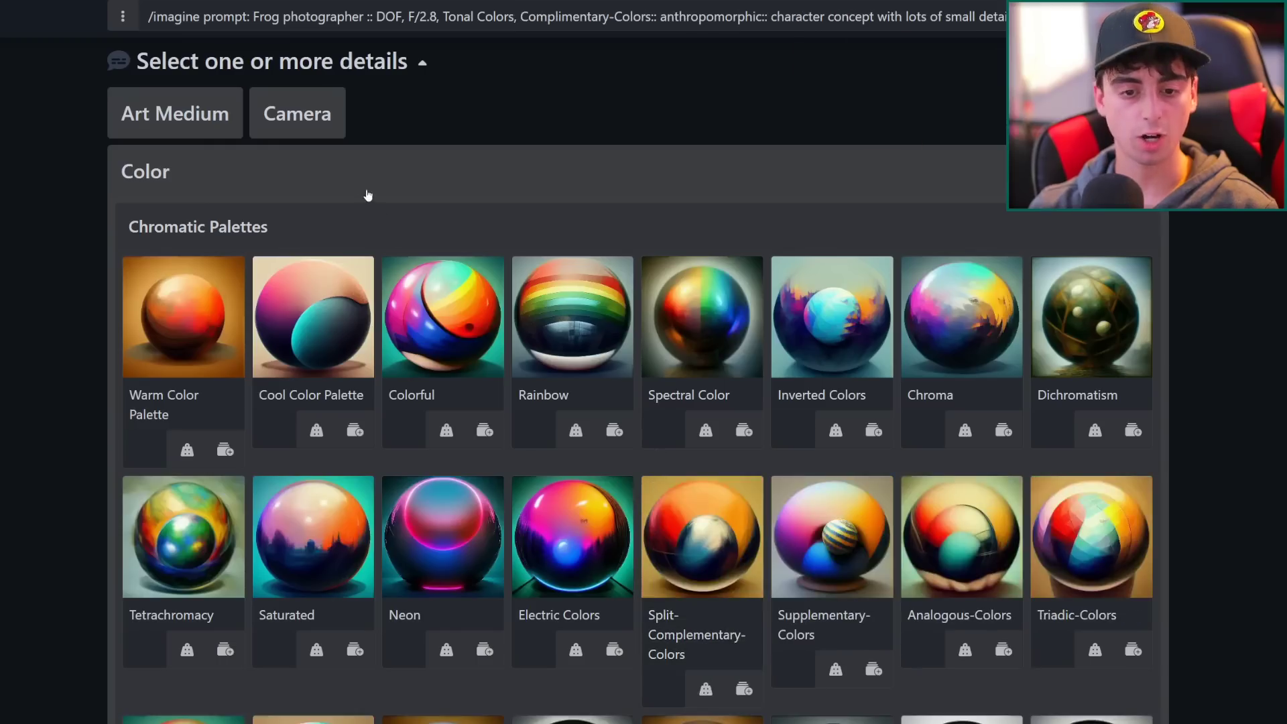
pyautogui.click(373, 196)
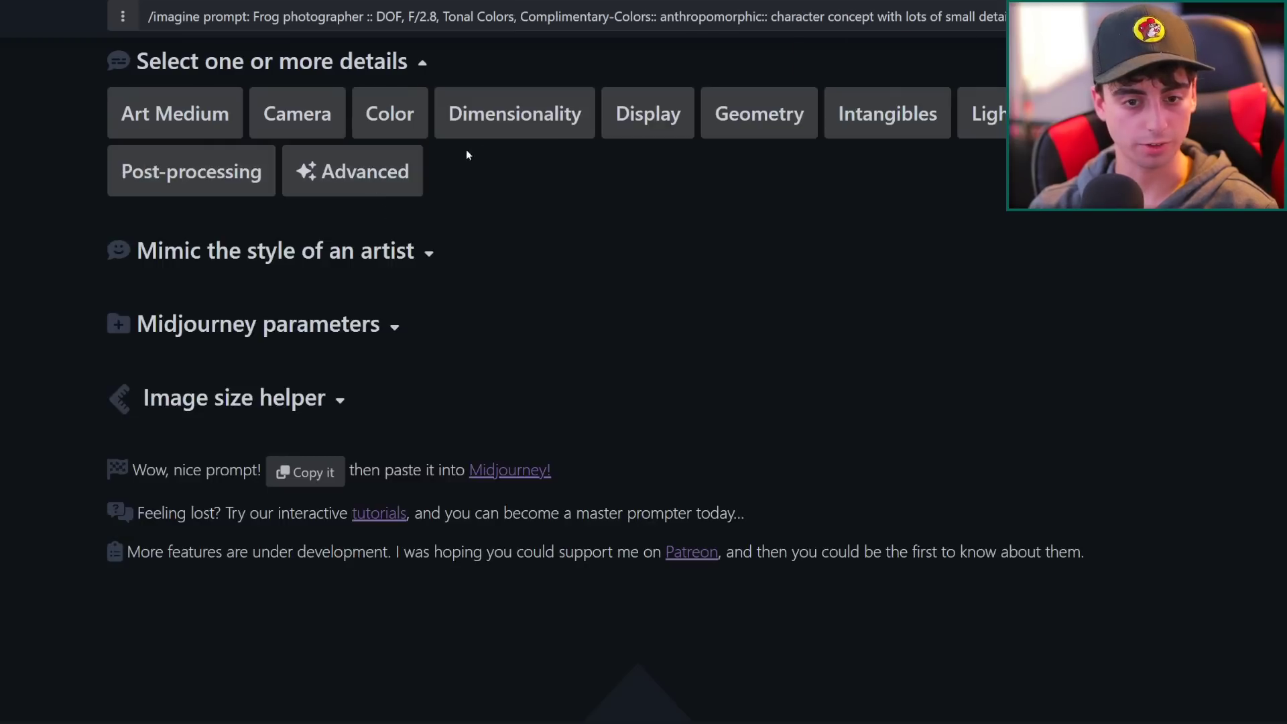
pyautogui.click(534, 136)
pyautogui.click(843, 328)
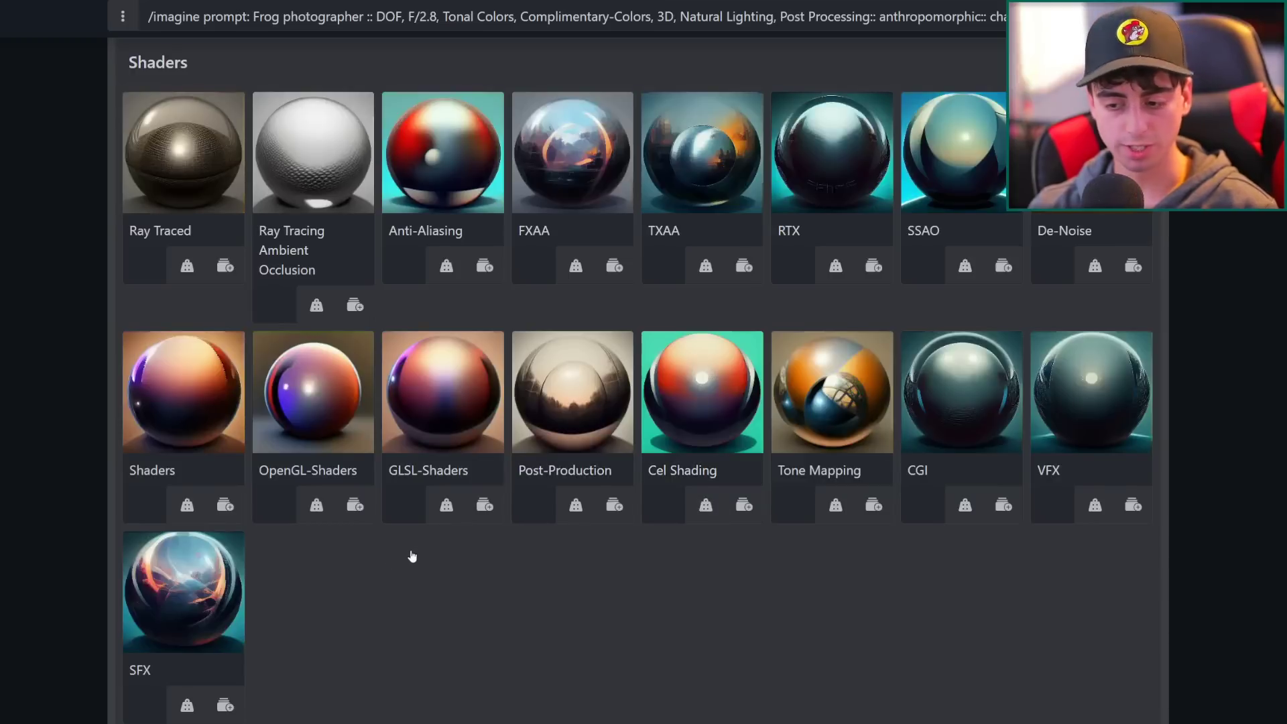
pyautogui.scroll(3, 411, 555)
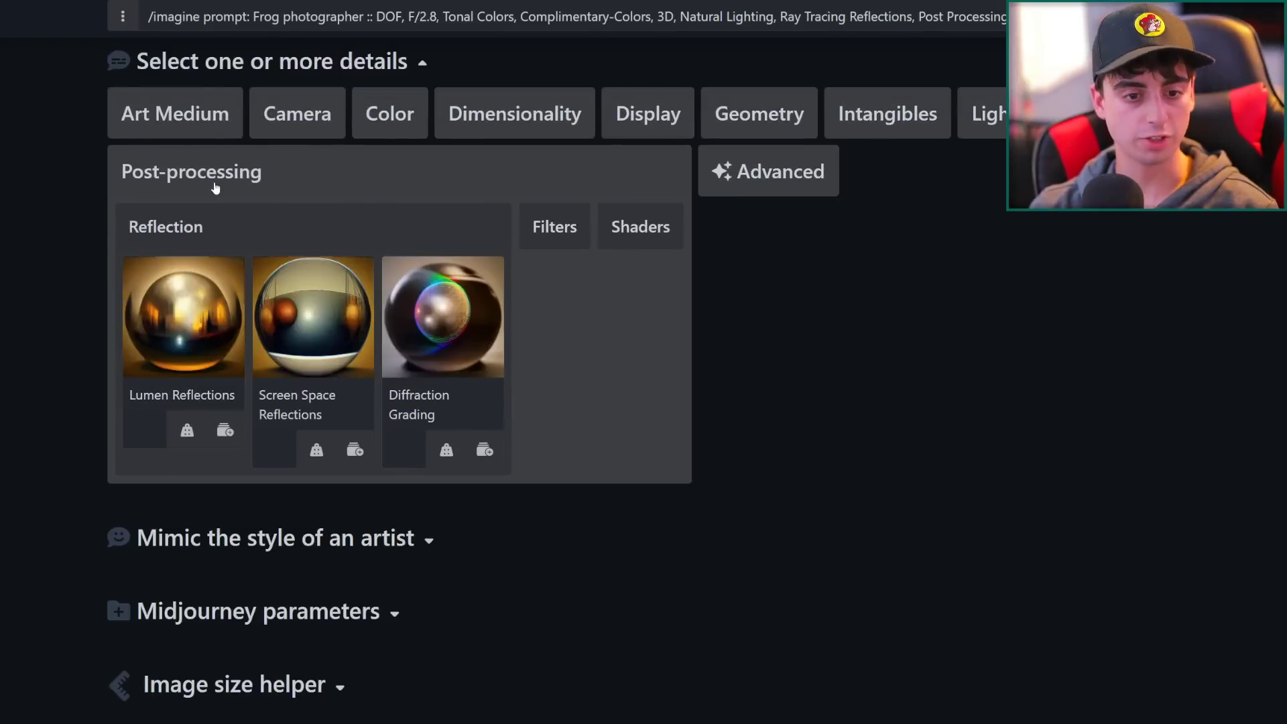
pyautogui.click(215, 187)
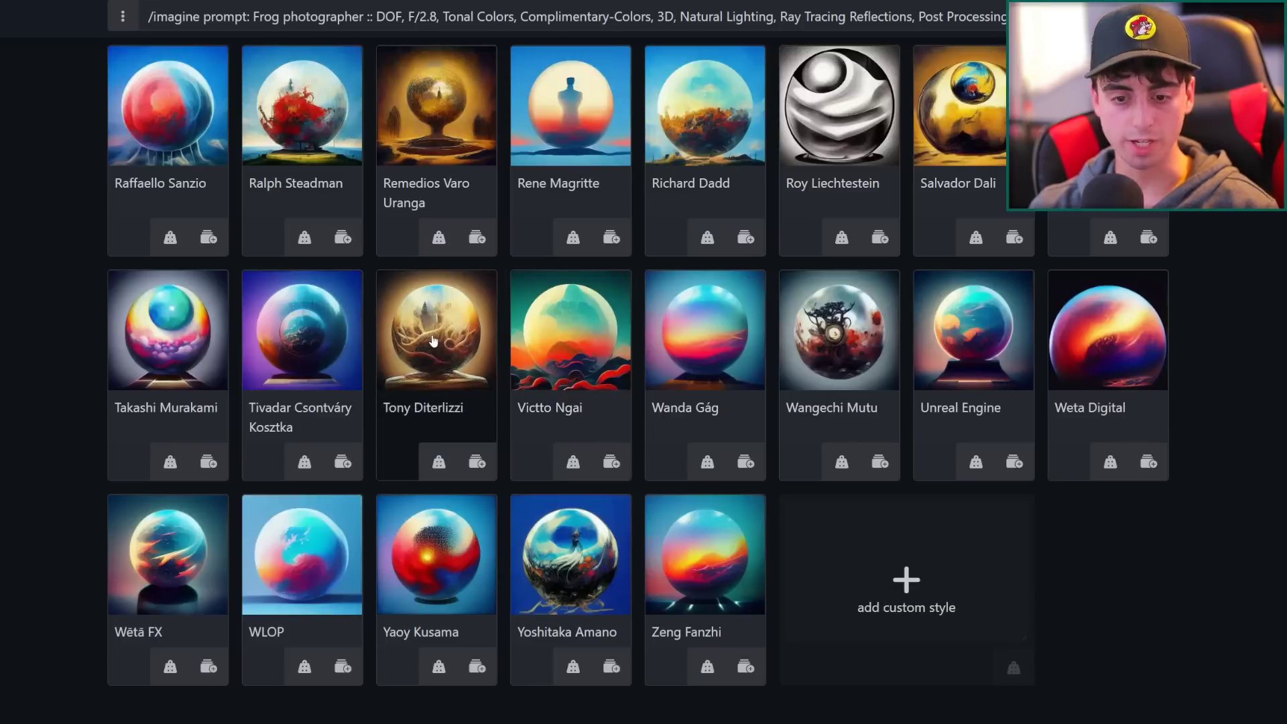
# Add Tony Diterlizzi and Victto Ngai styles, set 4:3 aspect ratio, and copy the prompt
pyautogui.click(441, 344)
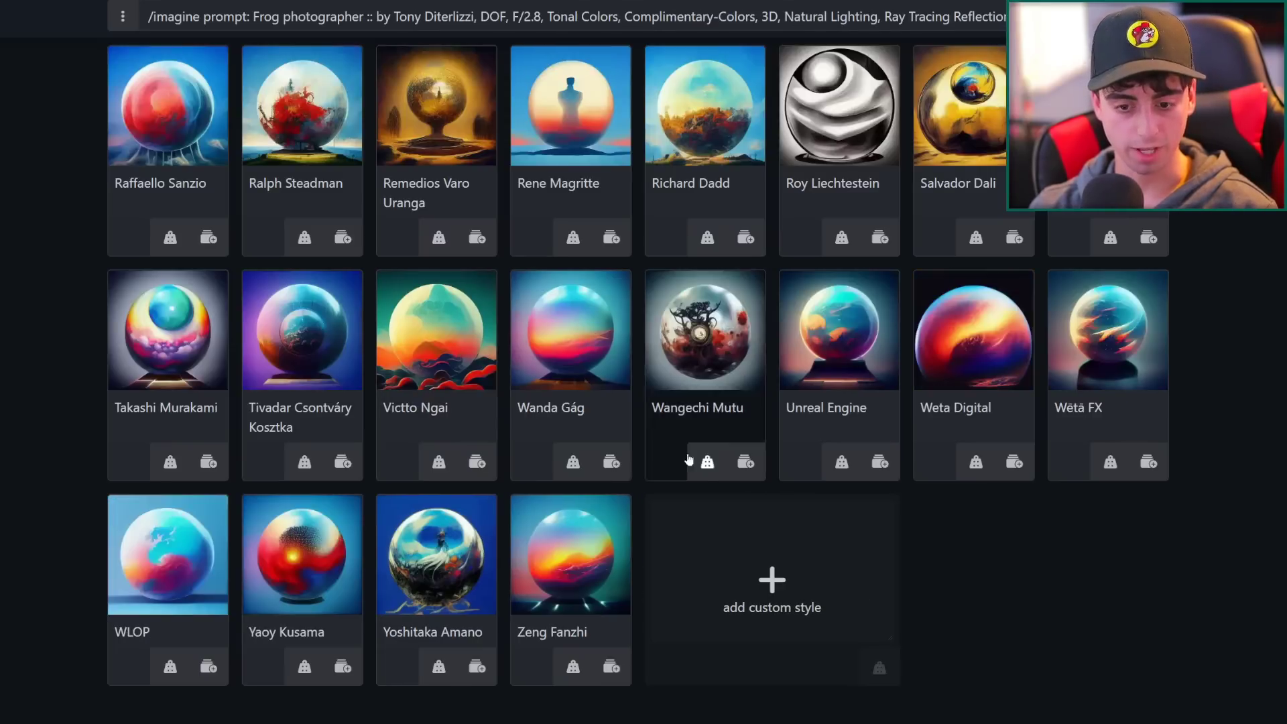
pyautogui.click(451, 385)
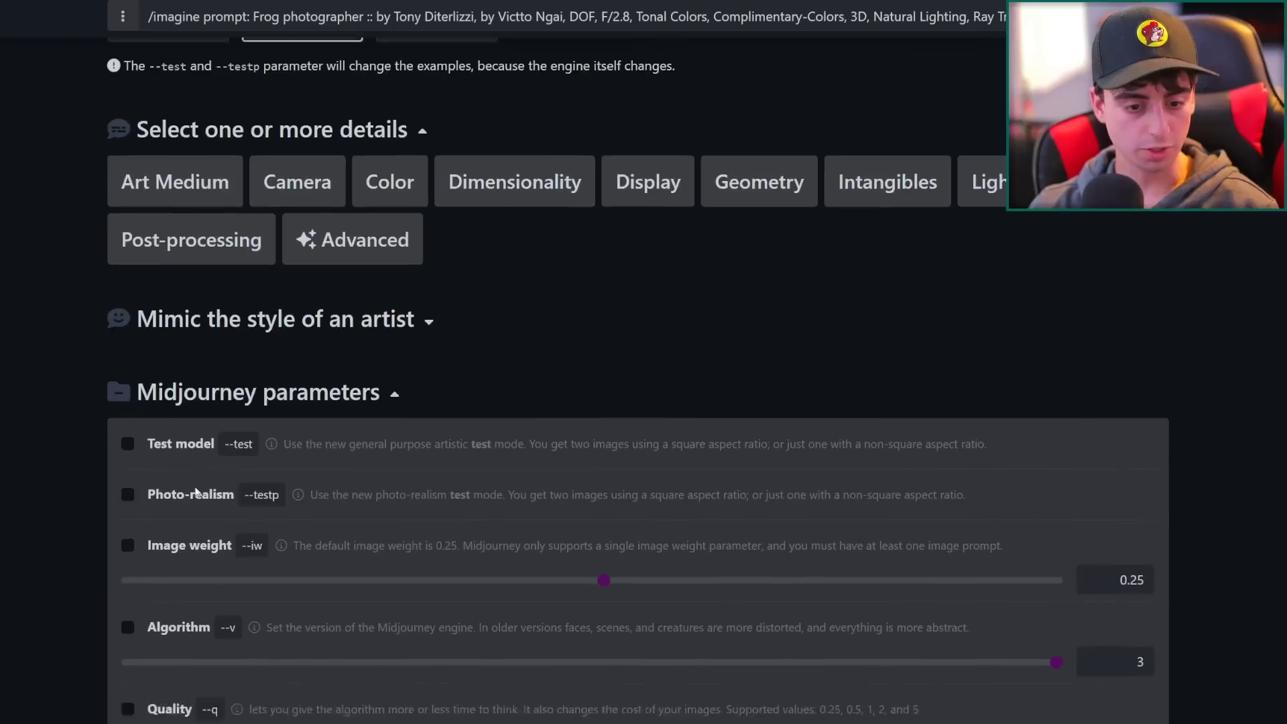
pyautogui.scroll(-2, 196, 493)
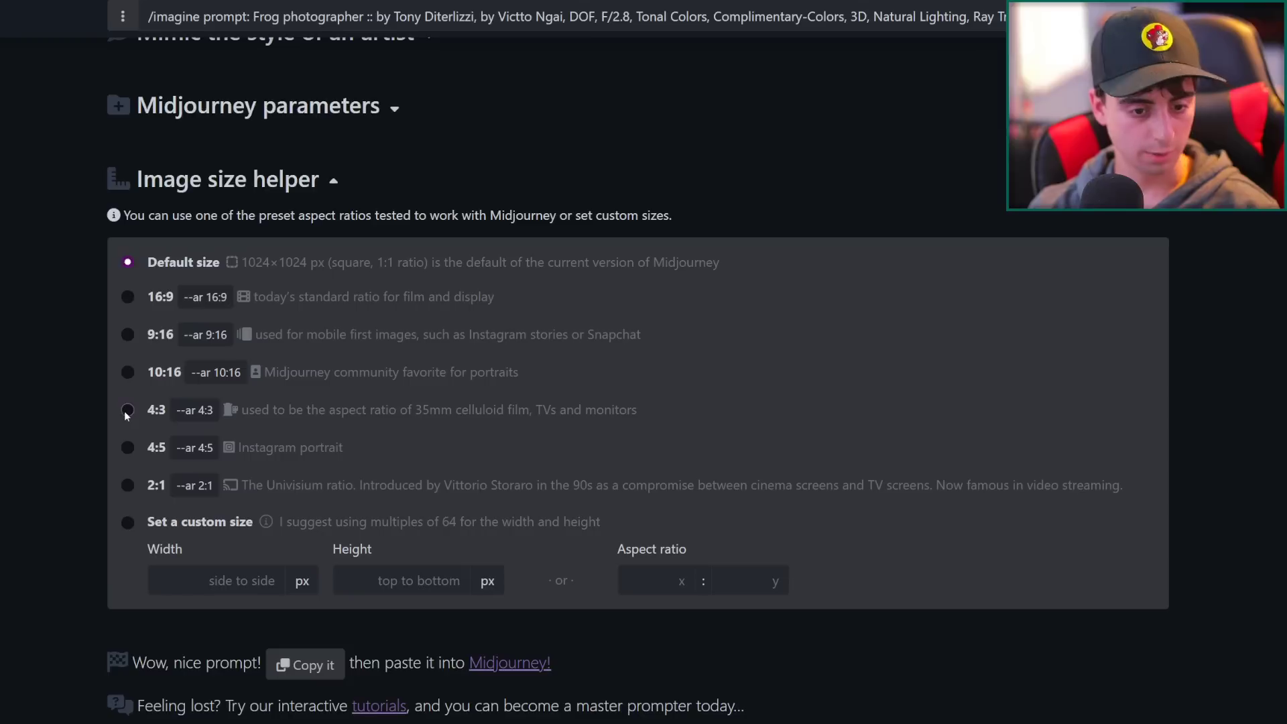
pyautogui.click(126, 410)
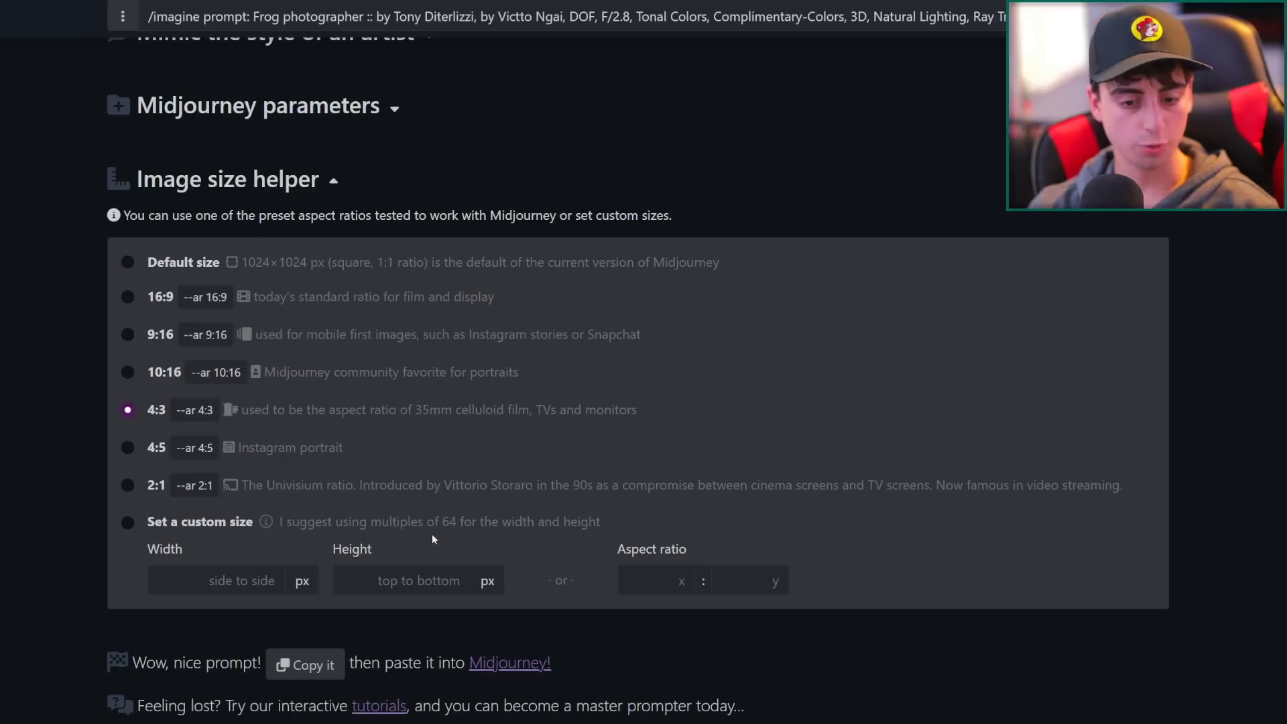
pyautogui.scroll(-5, 432, 534)
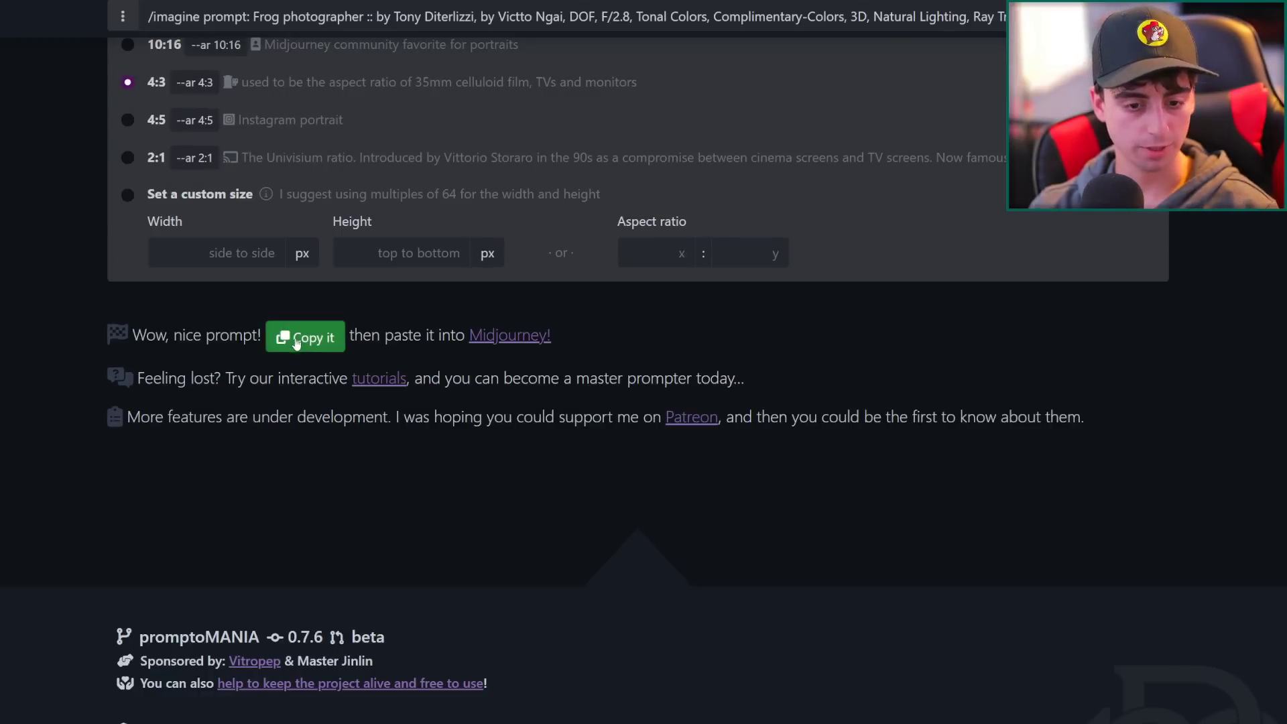
pyautogui.click(297, 344)
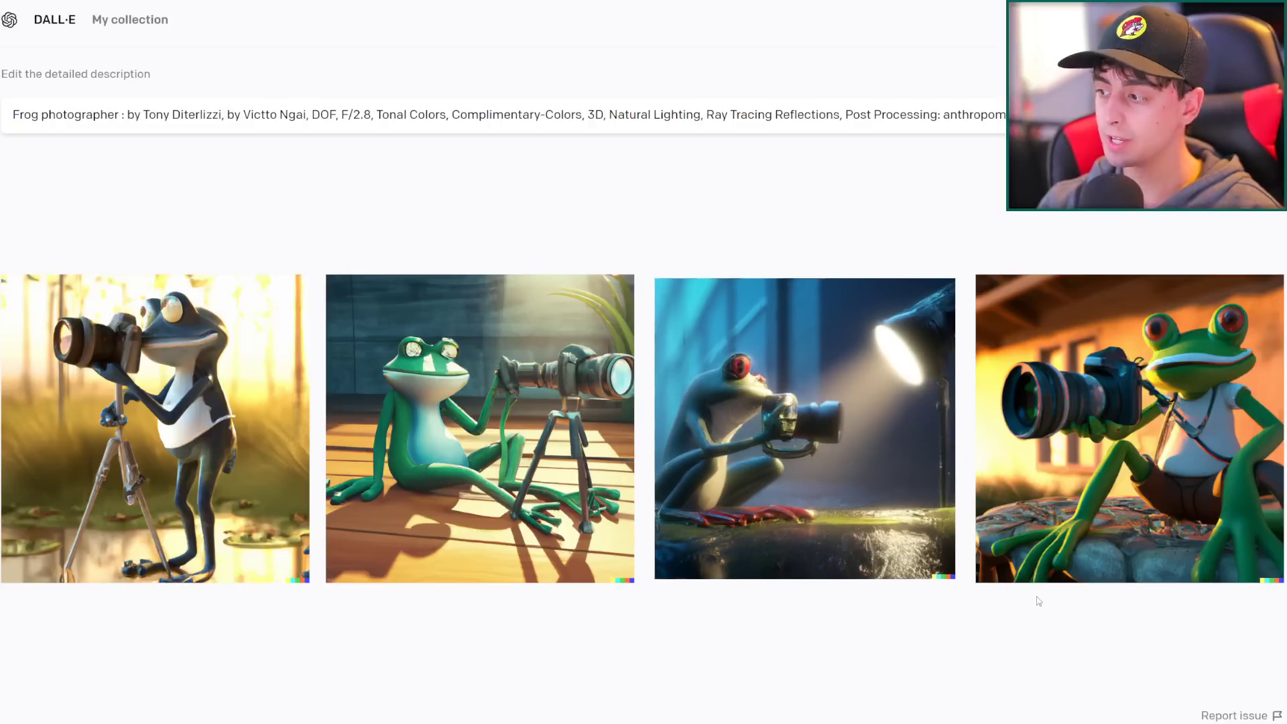
pyautogui.click(288, 509)
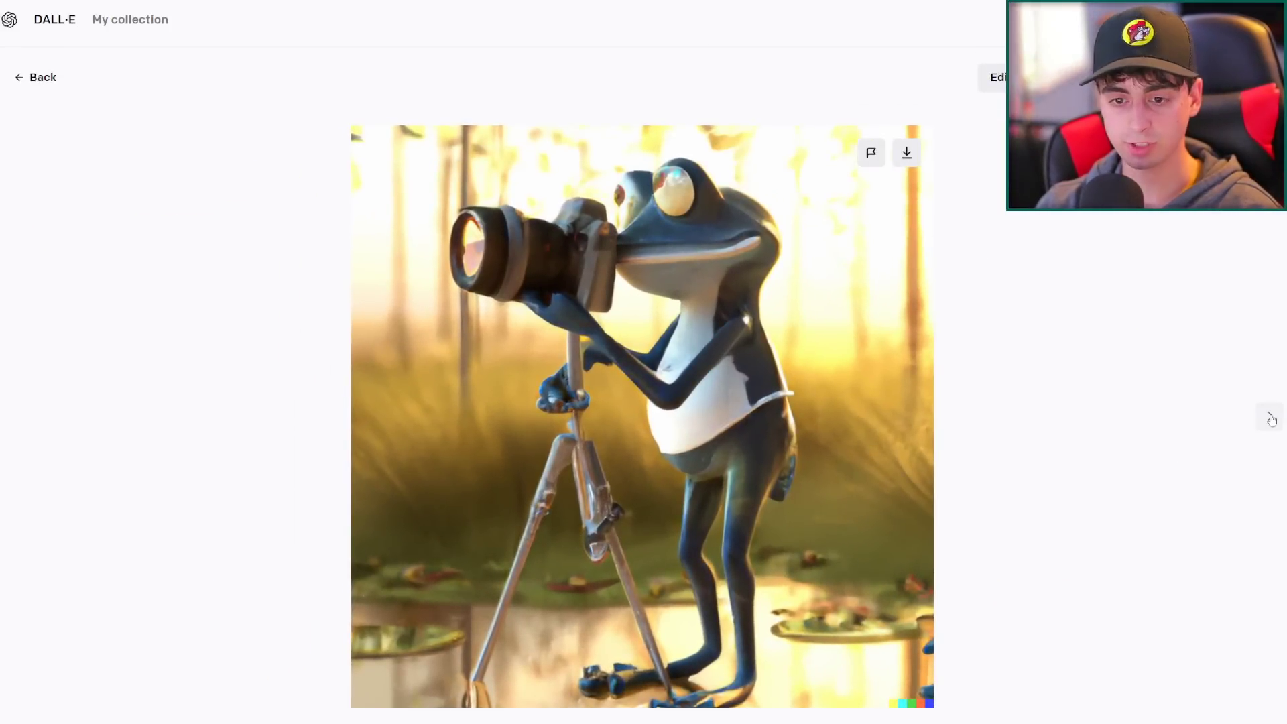
pyautogui.click(1269, 418)
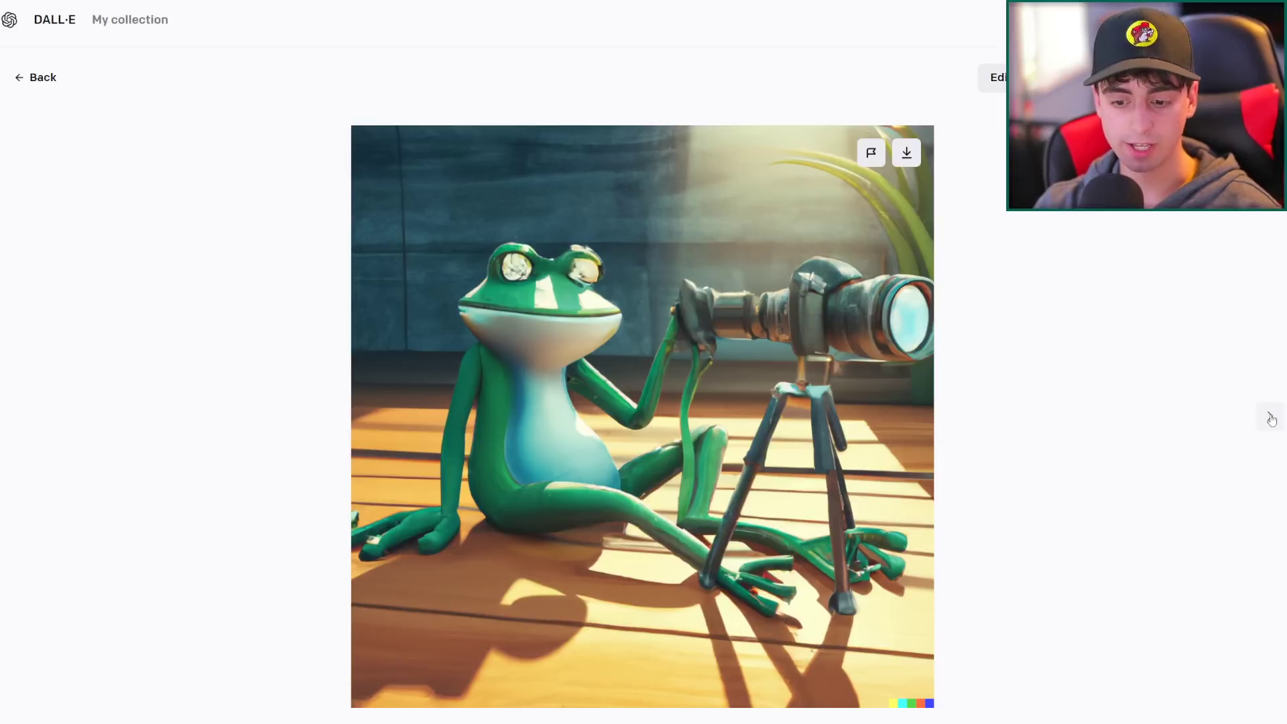
pyautogui.click(1271, 419)
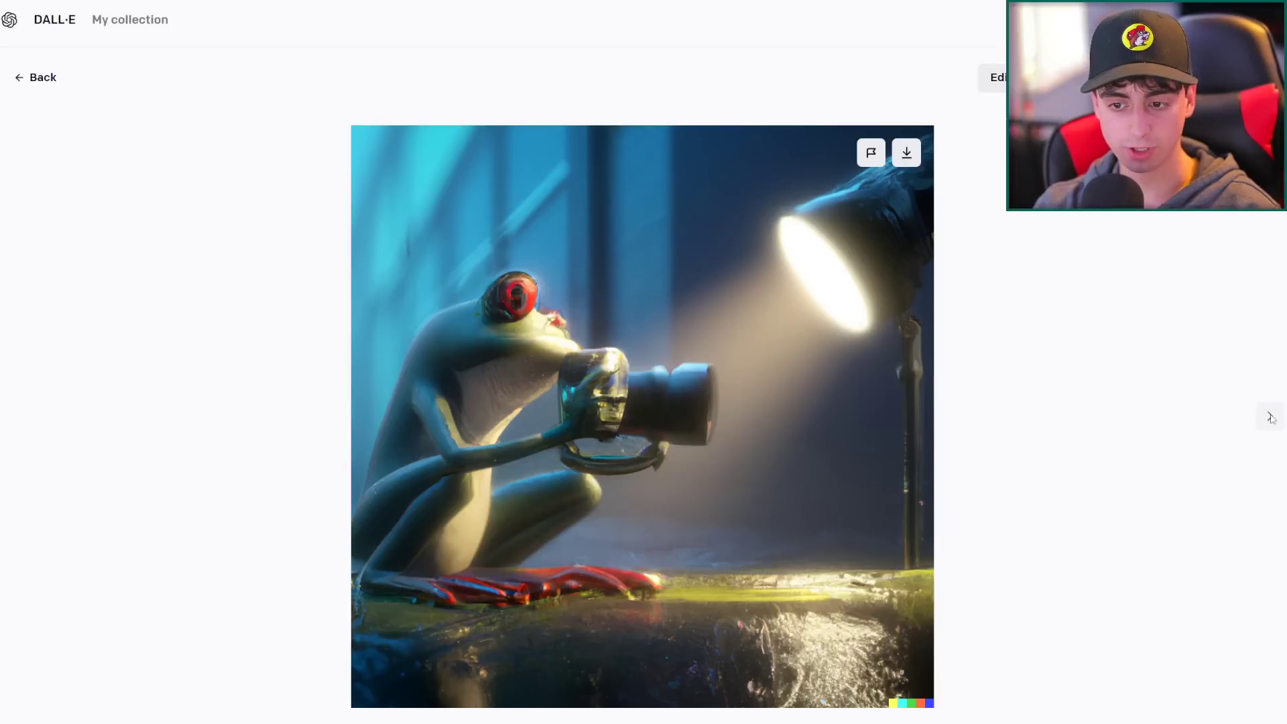
pyautogui.click(1272, 419)
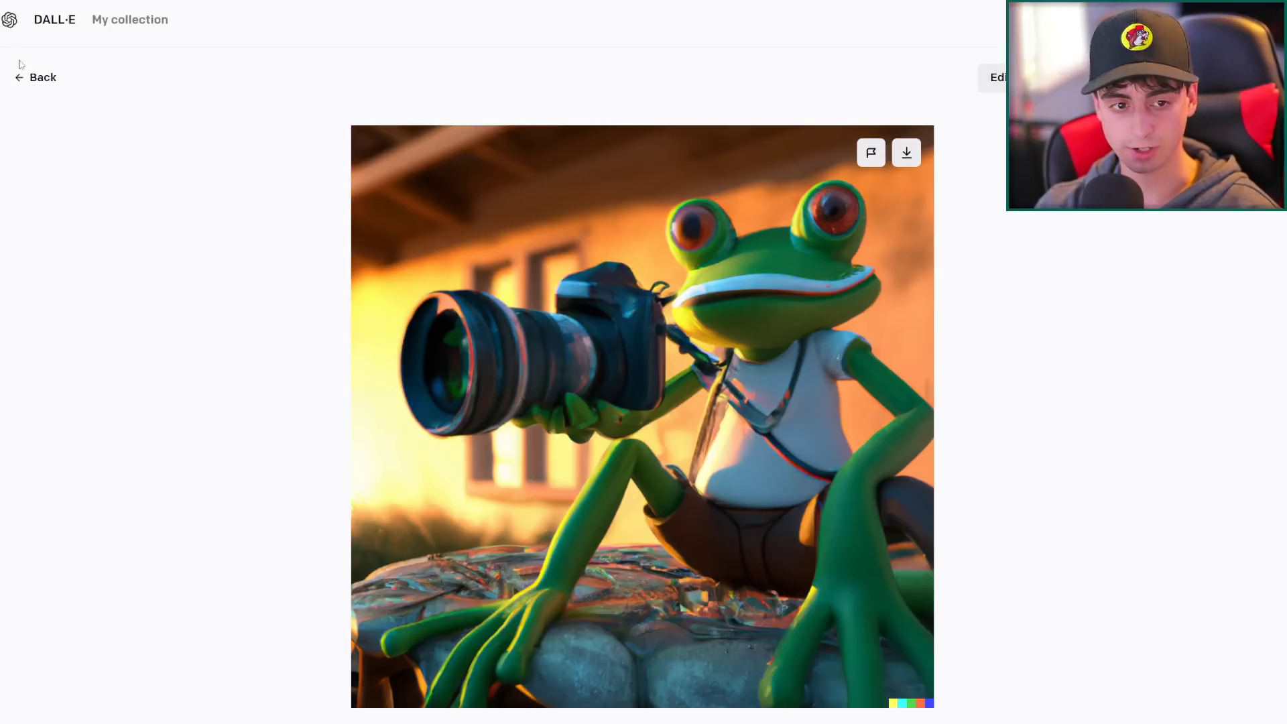
pyautogui.click(31, 80)
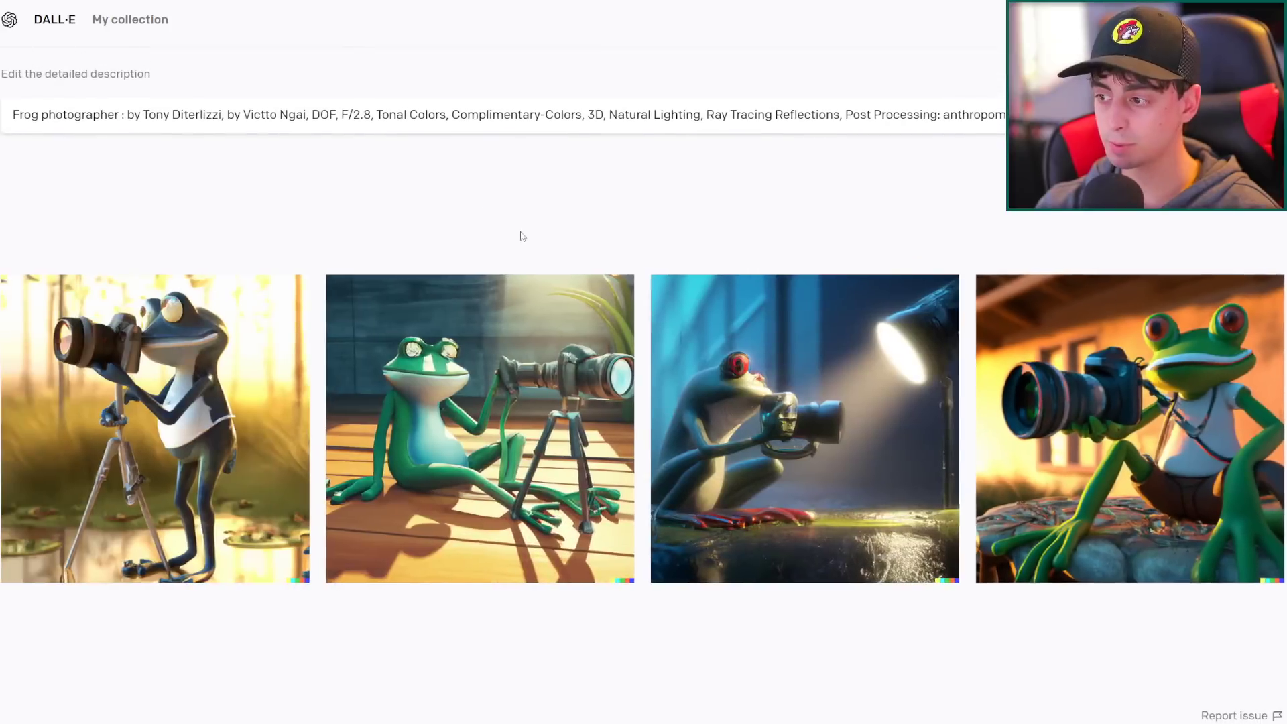